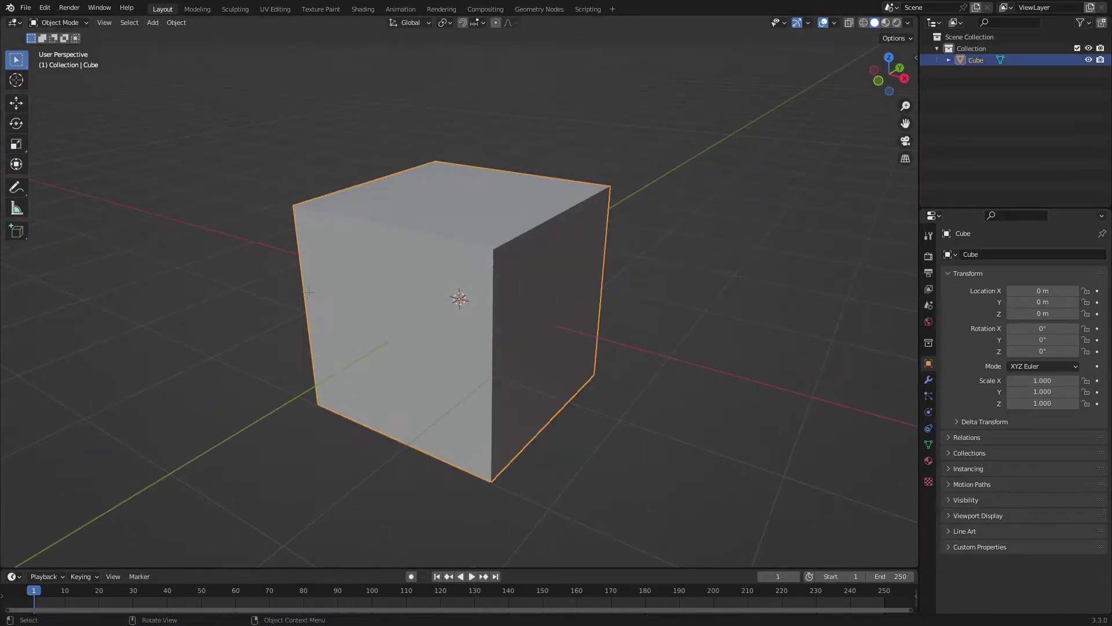
Step: Put the default cube in Edit Mode with edge select and pick its top-front-right edge
key(ctrl+Tab)
click(461, 297)
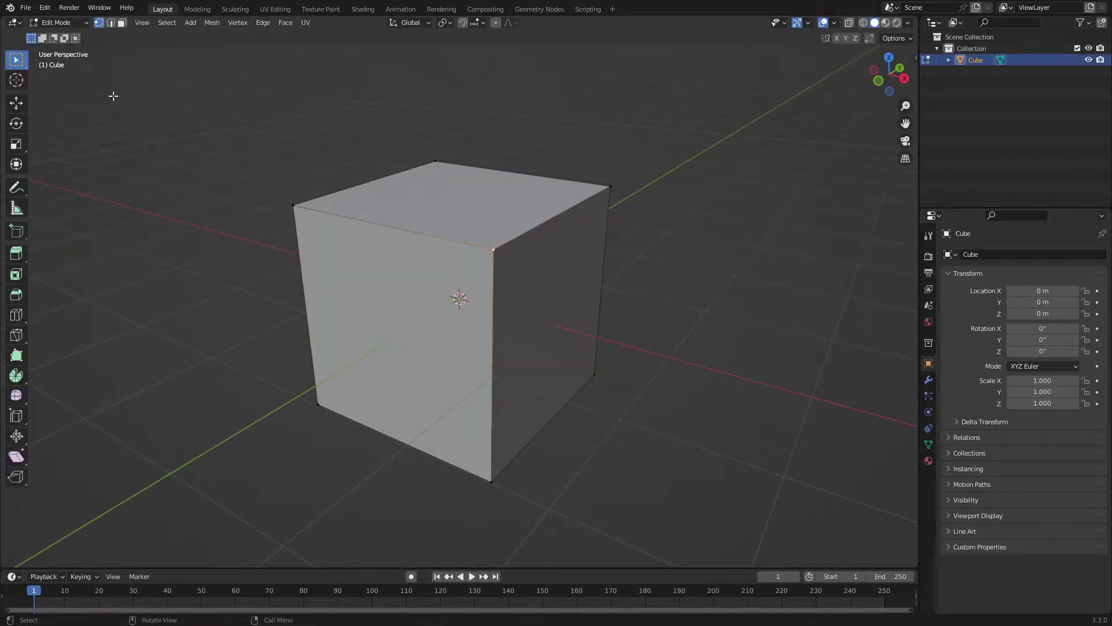
click(110, 23)
click(510, 239)
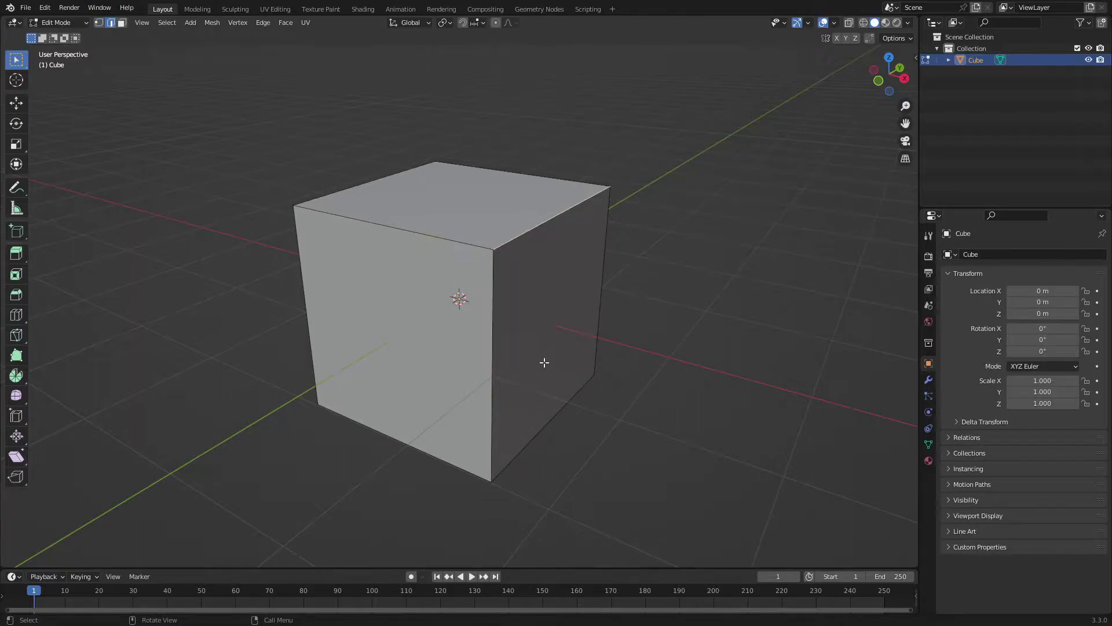
Step: Try moving the edge twice, cancelling each move so the cube stays unchanged
key(g)
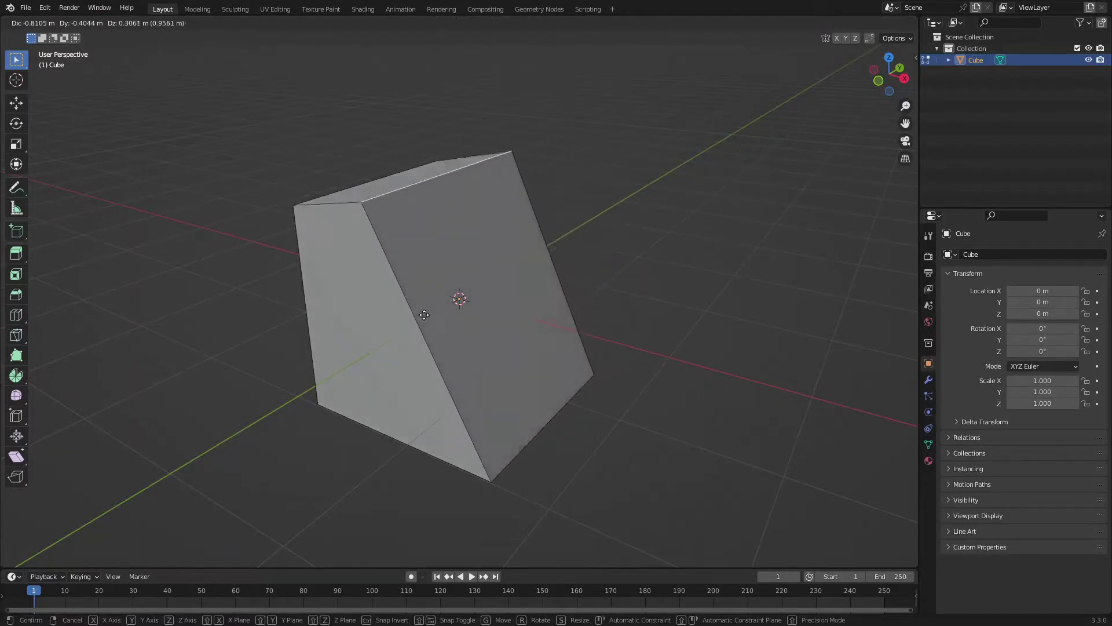
key(Escape)
middle_drag(535, 387, 492, 394)
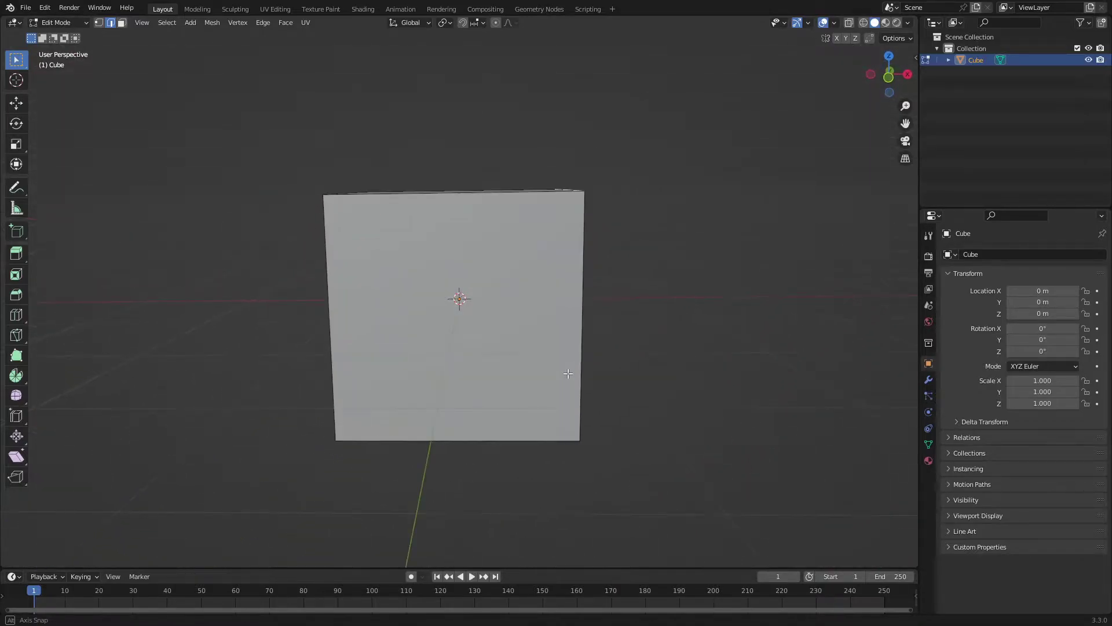
key(g)
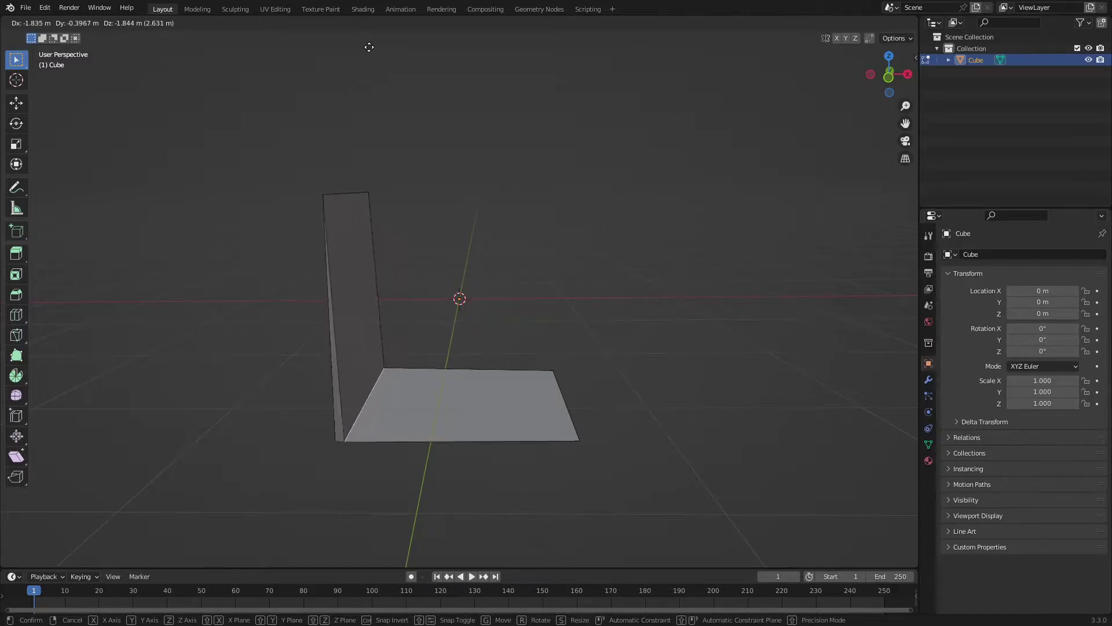
key(Escape)
middle_drag(477, 63, 412, 101)
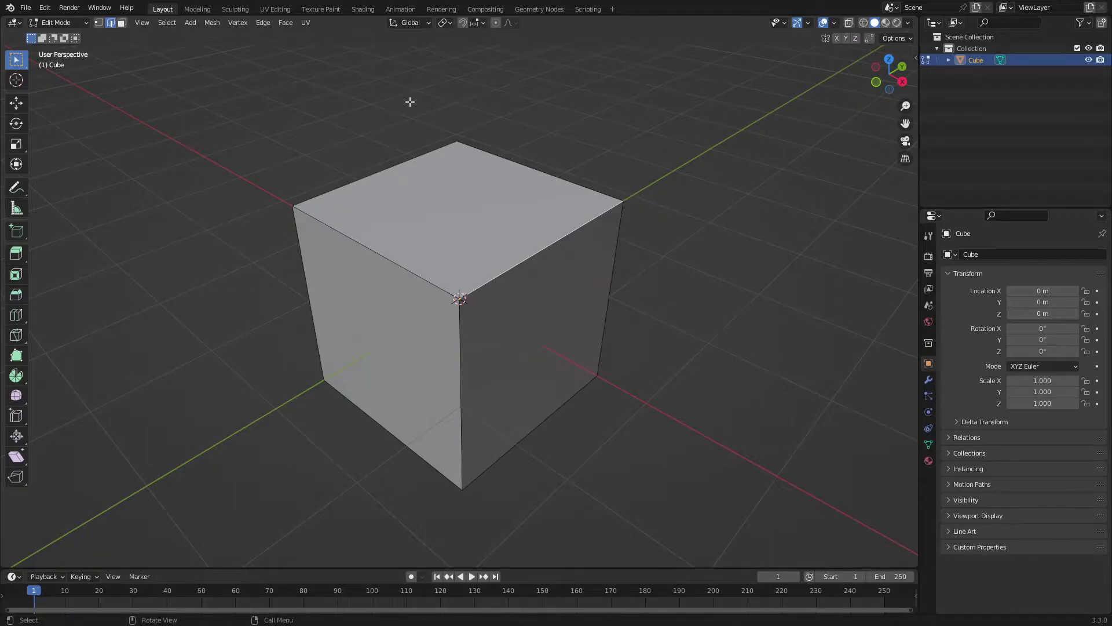
mouse_move(517, 306)
middle_down()
mouse_move(541, 301)
mouse_move(529, 287)
mouse_move(551, 268)
mouse_move(524, 290)
middle_up()
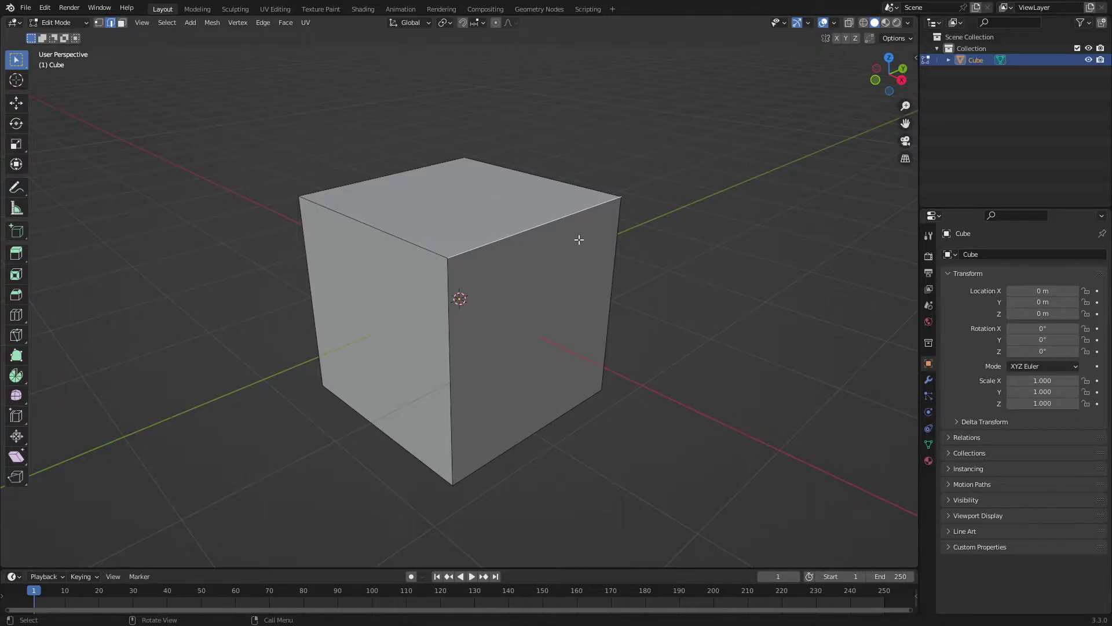
Step: Delete the cube and add a Monkey head mesh in its place
key(Tab)
key(x)
click(474, 242)
key(shift+a)
mouse_move(475, 242)
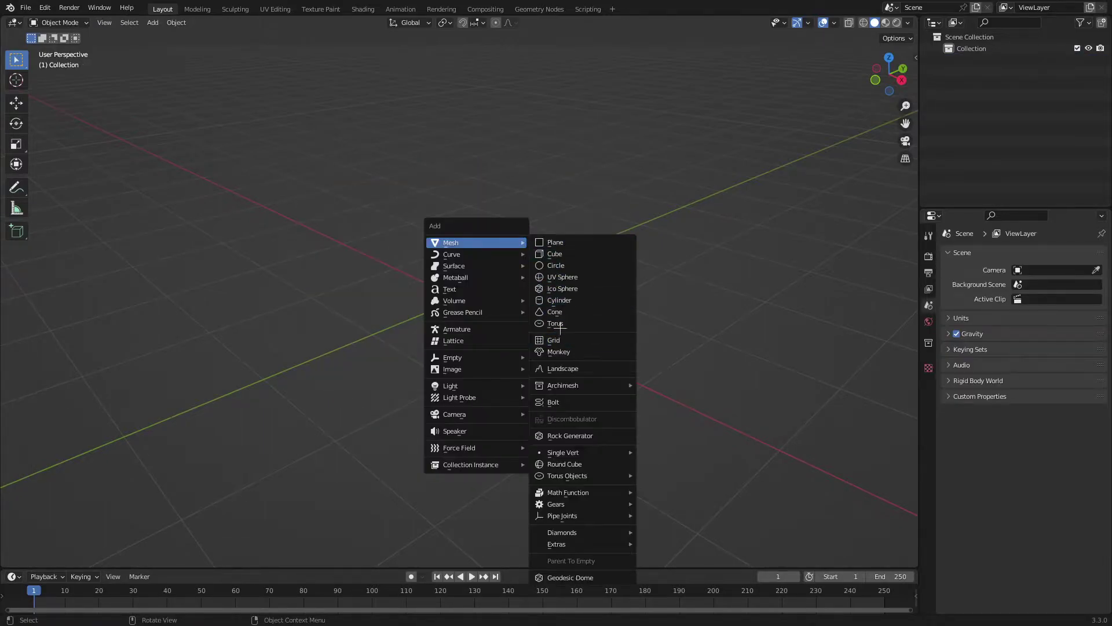
click(559, 352)
Step: Pick an edge on top of the monkey head in Edit Mode and test-bevel it, then cancel
key(Tab)
scroll(479, 211, up, 3)
key(alt+a)
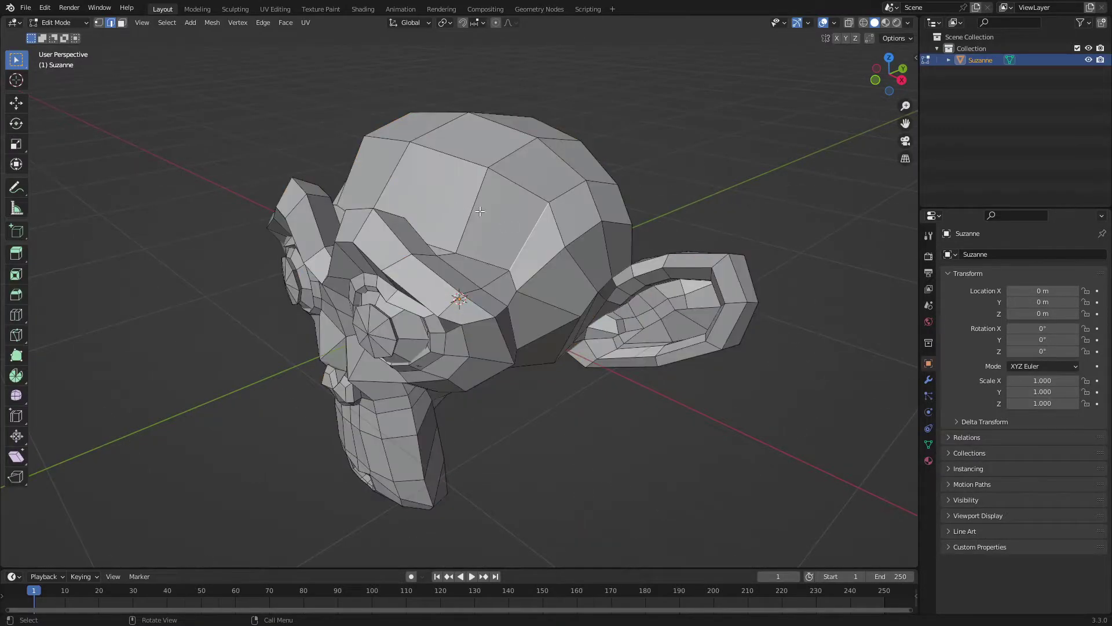
click(480, 166)
key(ctrl+b)
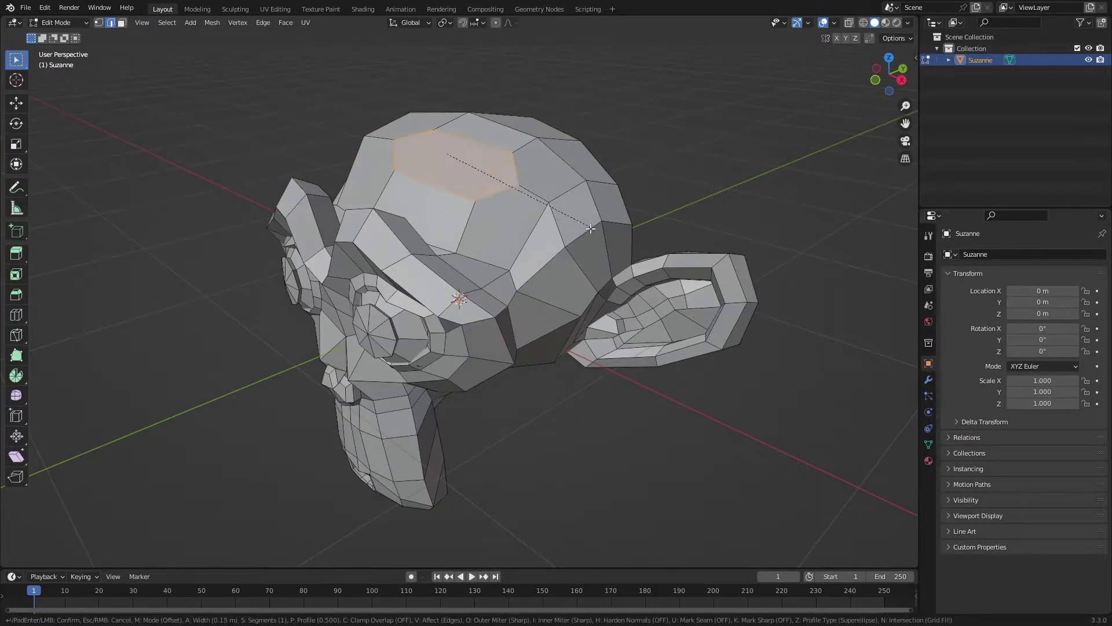
key(Escape)
Step: Return to Object Mode and delete the monkey head
click(82, 22)
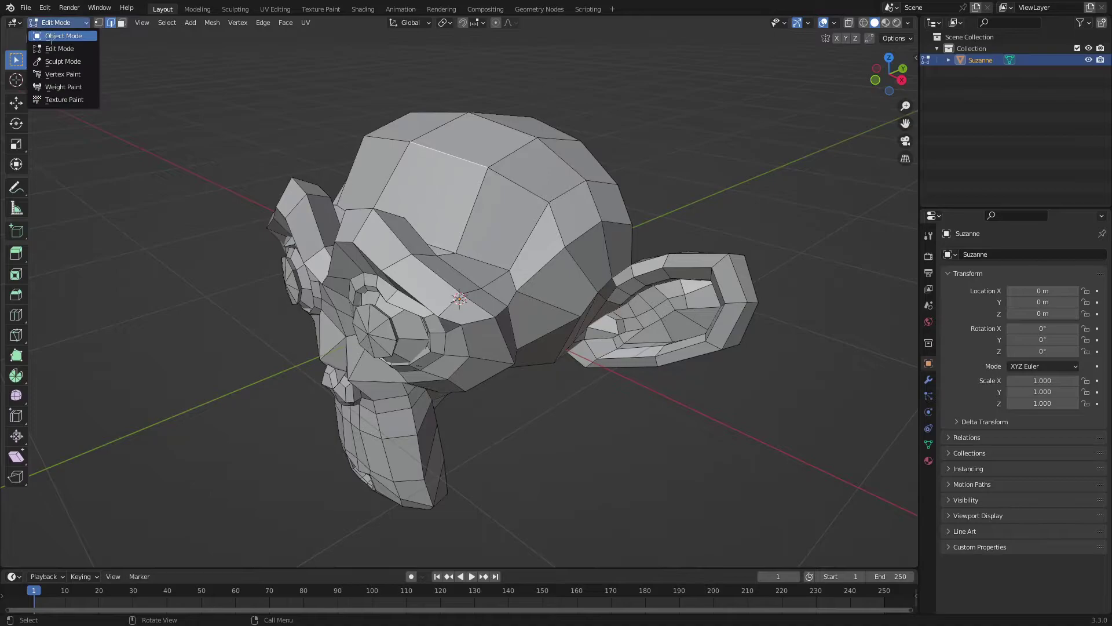
click(58, 36)
key(x)
click(487, 181)
key(shift+a)
Step: Add a new cube and select only its top-front edge in Edit Mode
mouse_move(471, 189)
click(597, 200)
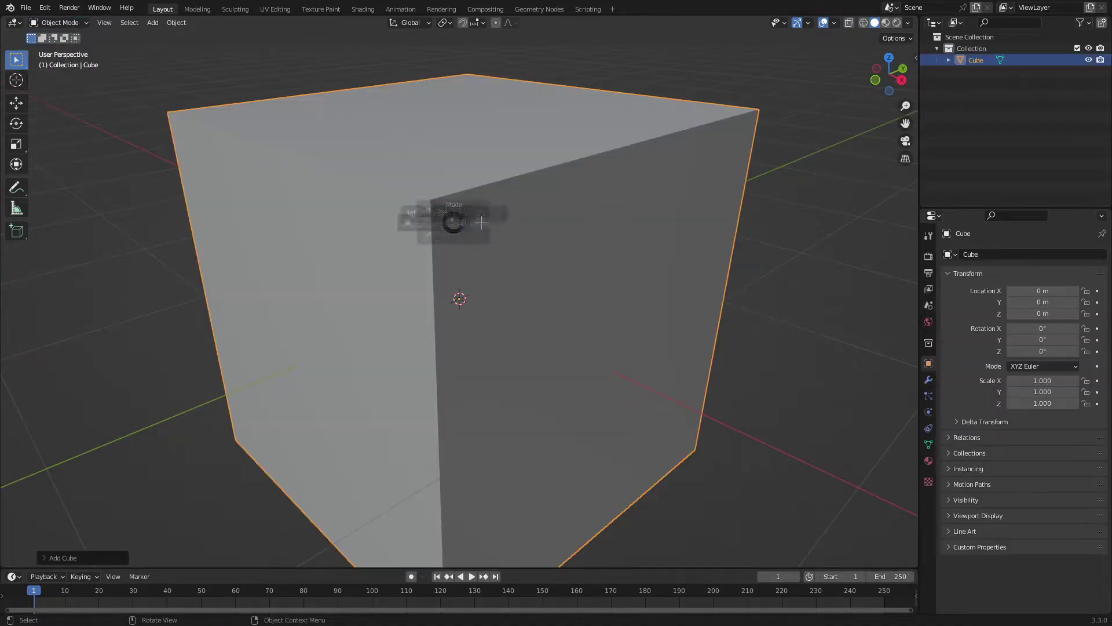
click(516, 222)
scroll(665, 218, down, 3)
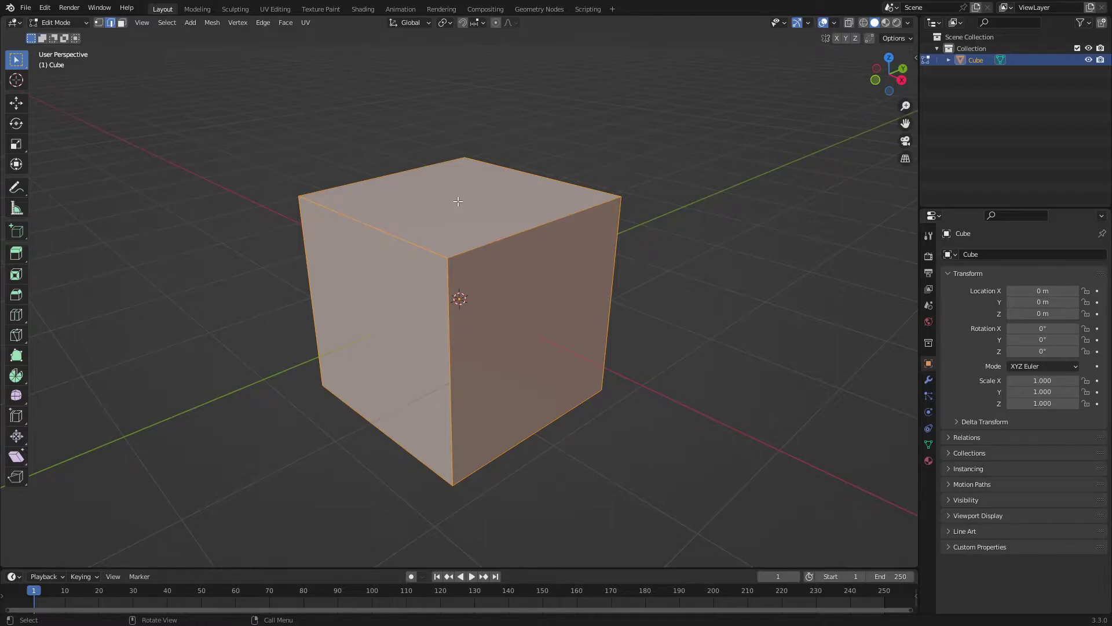
key(3)
key(2)
key(1)
key(2)
key(3)
key(2)
click(516, 244)
Step: Trial-bevel the top-front edge with the Bevel tool at 31 segments, then undo it
middle_drag(733, 256, 731, 257)
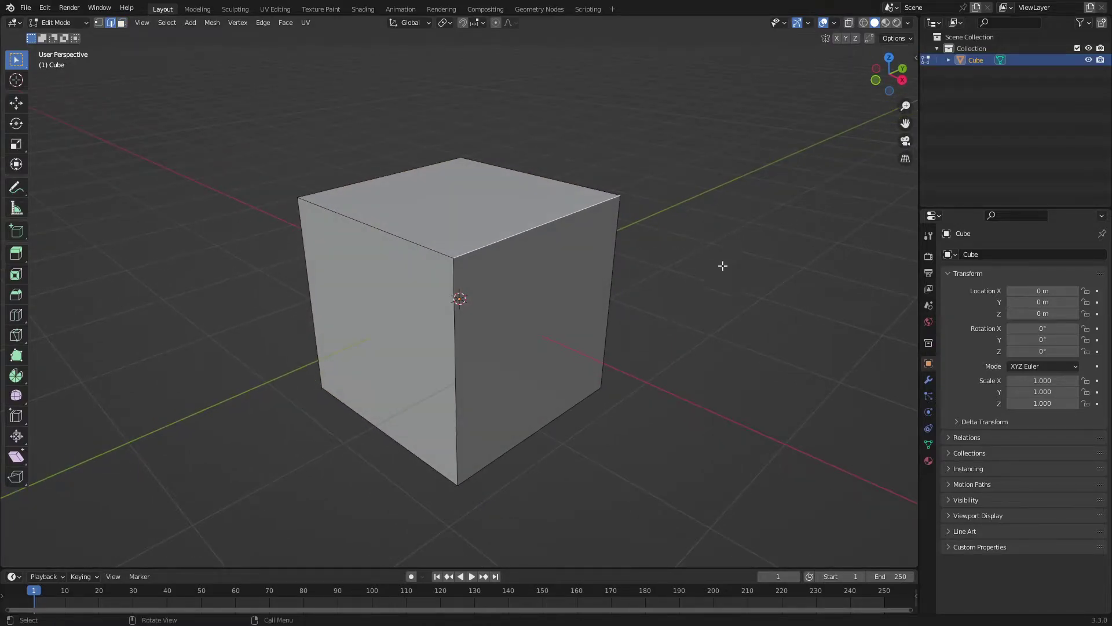
click(16, 294)
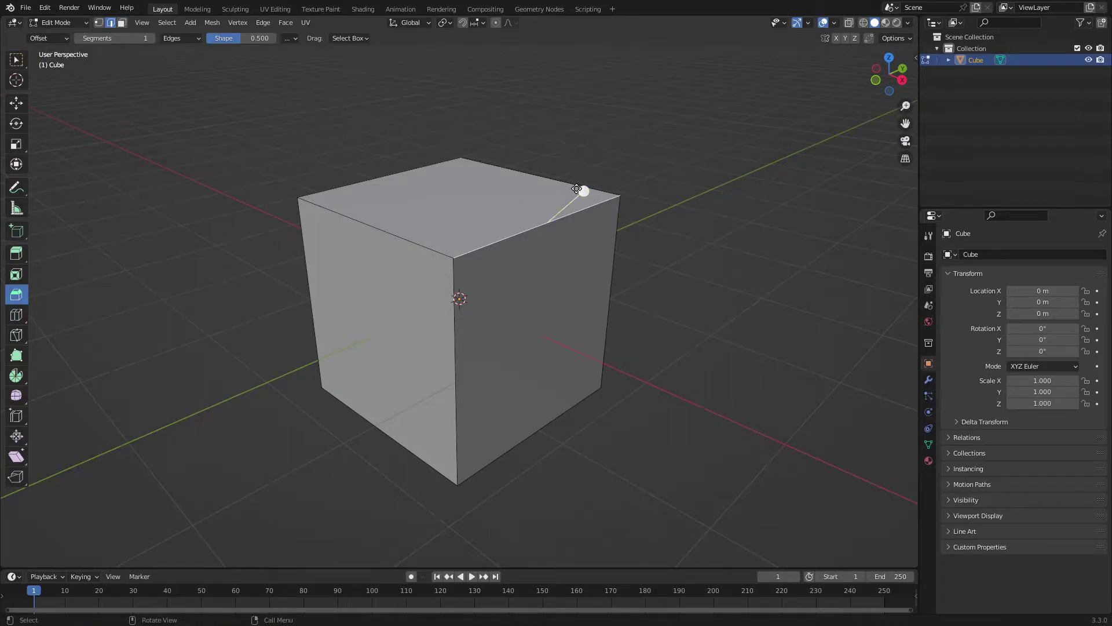
drag(584, 192, 569, 148)
drag(109, 37, 143, 38)
click(568, 243)
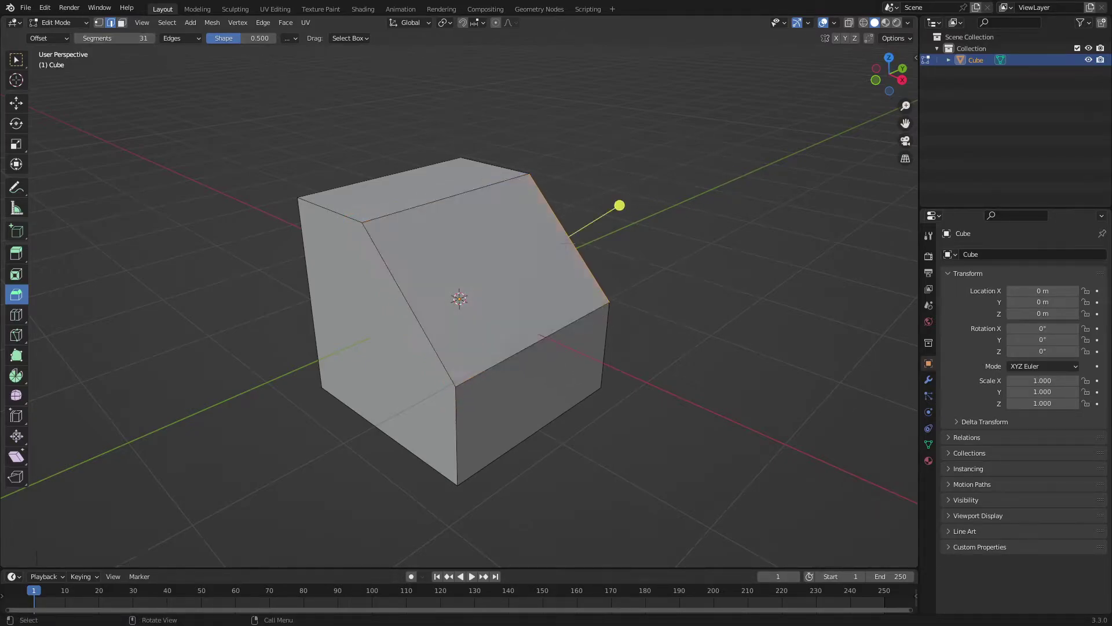
key(ctrl+z)
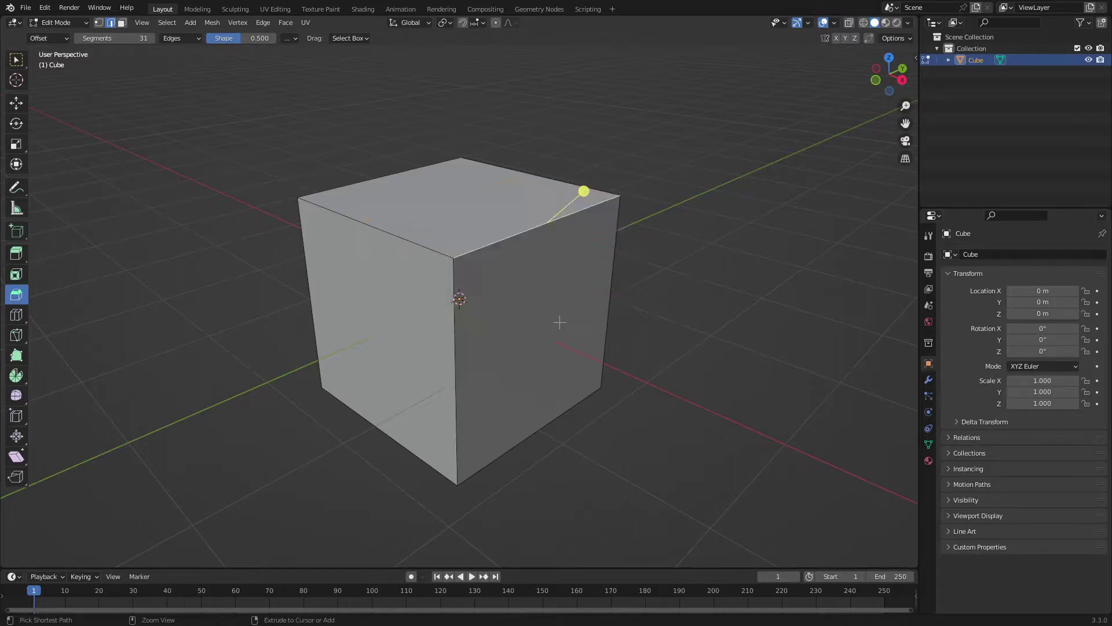
Step: Return to the Select tool and start an interactive Ctrl+B bevel, then cancel it
click(16, 59)
key(ctrl+b)
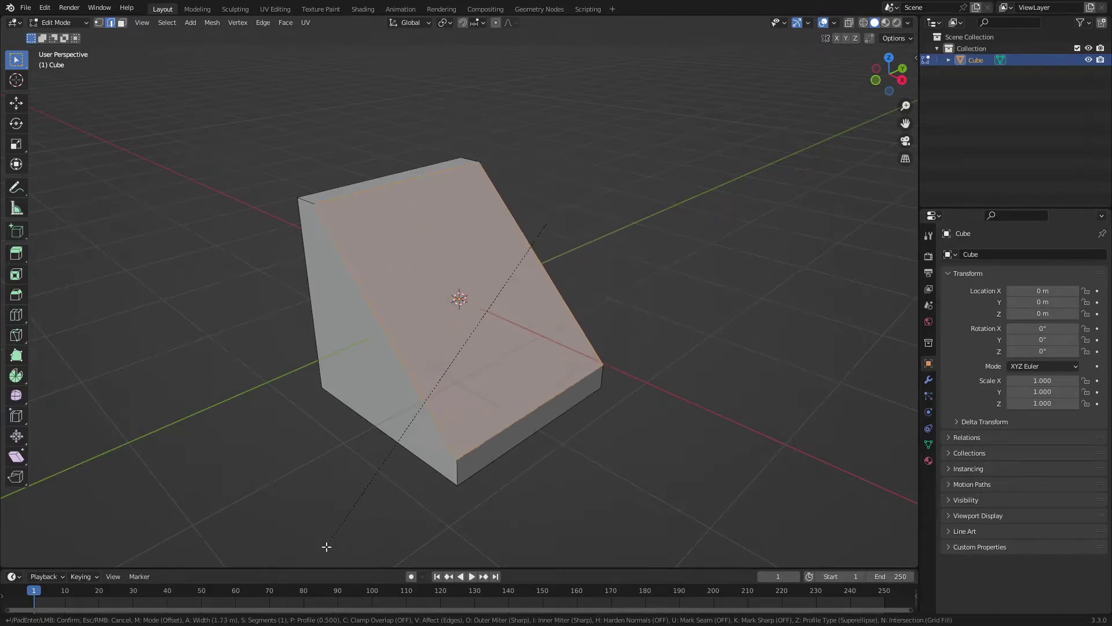
right_click(316, 470)
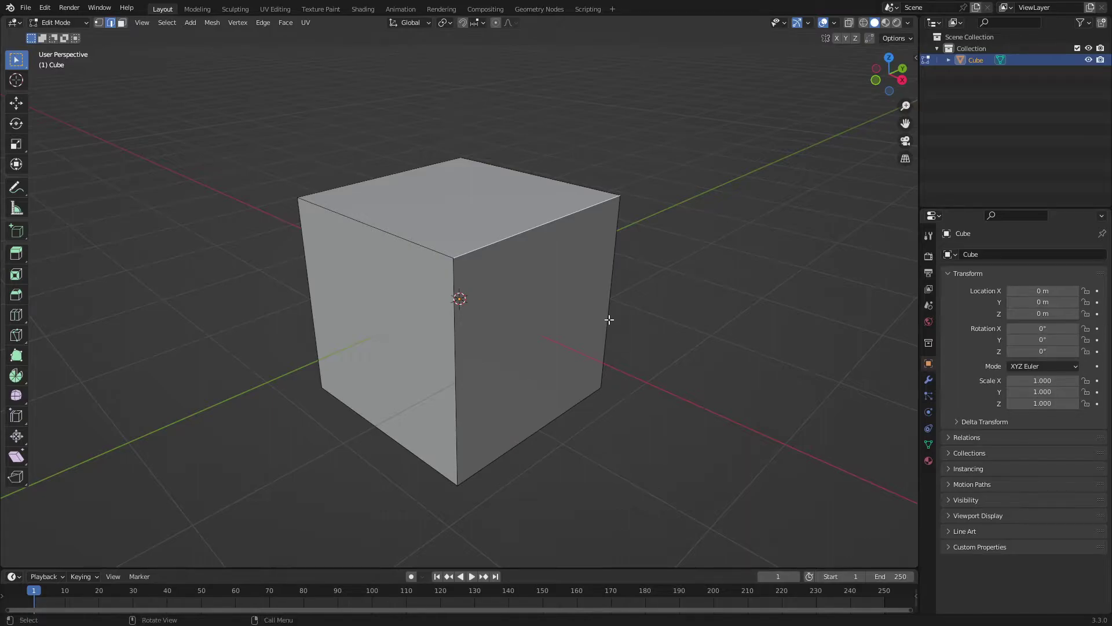
Step: Preview and discard a rounded multi-segment bevel, then start a fresh single-segment bevel about 1.26 m wide
key(ctrl+b)
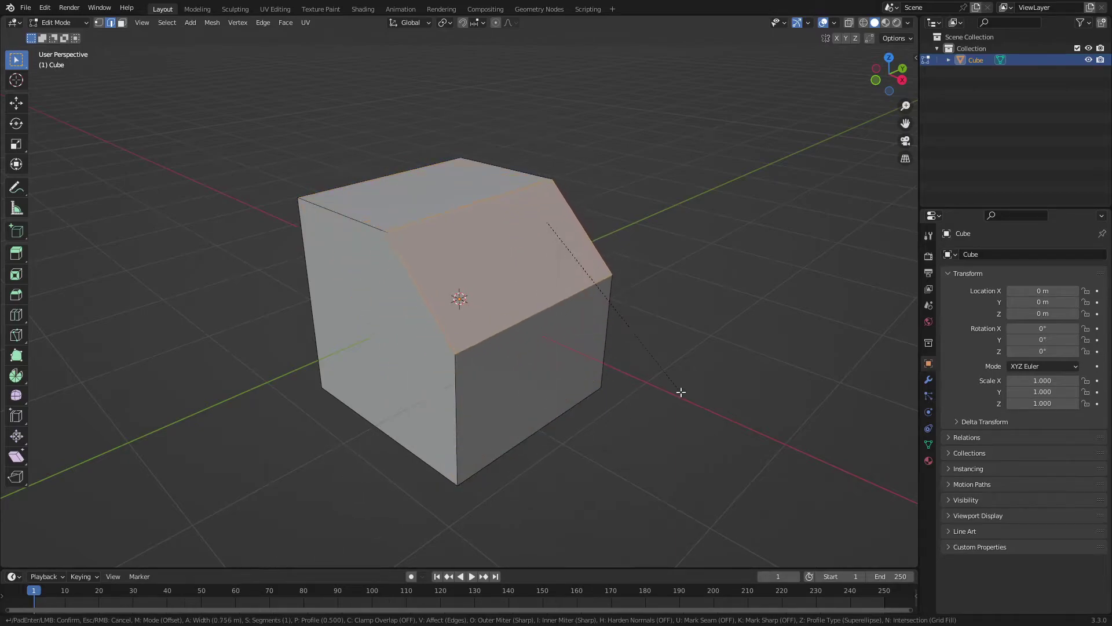
scroll(724, 419, up, 20)
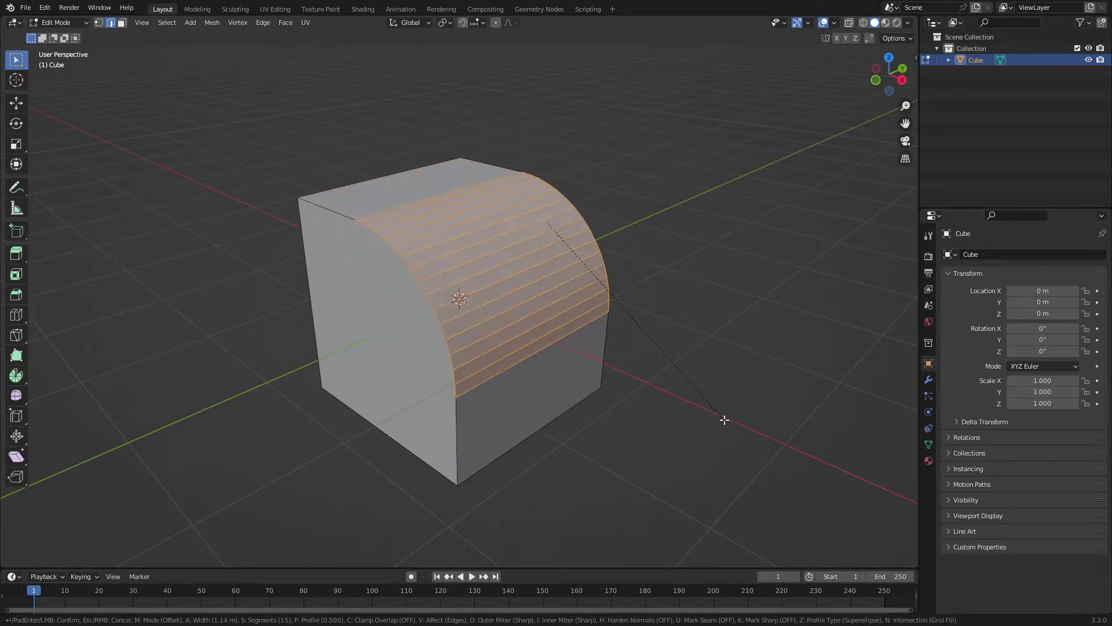
scroll(724, 419, up, 12)
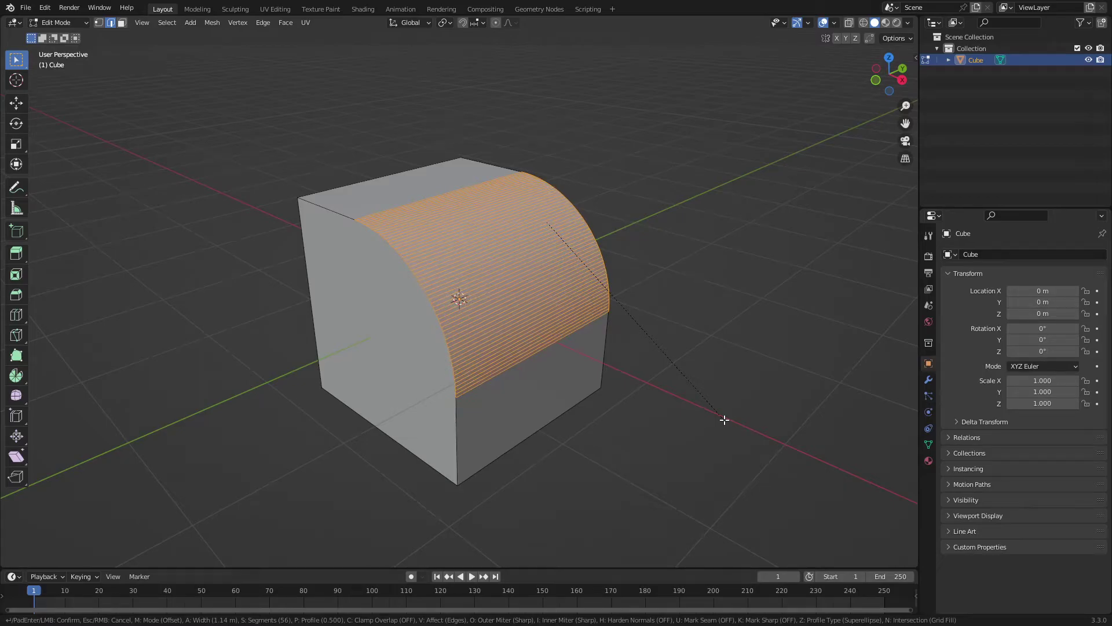
key(Escape)
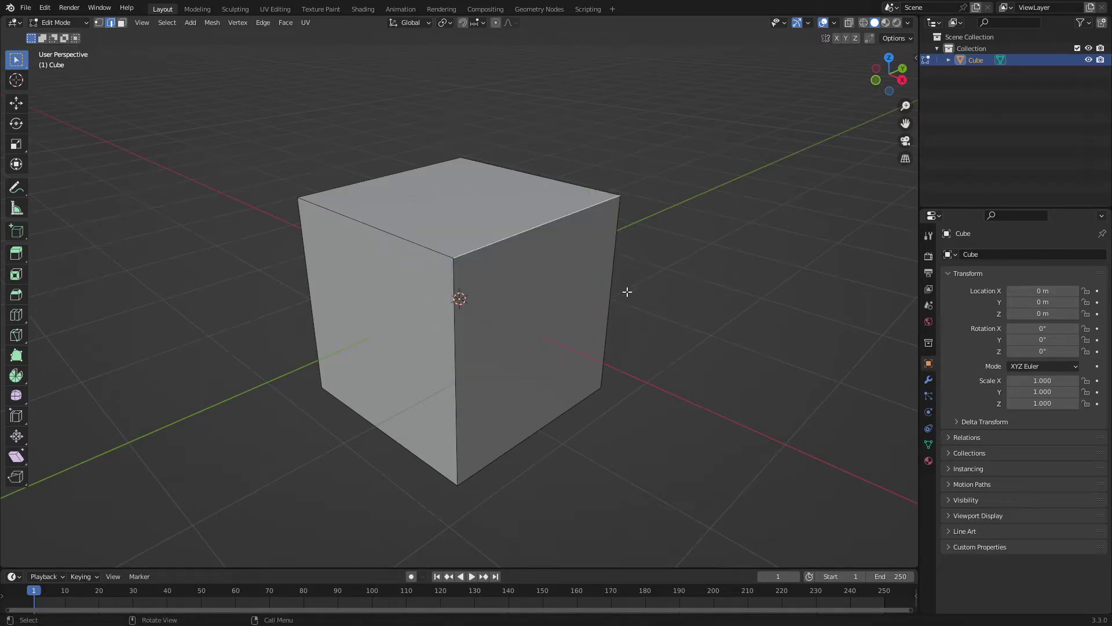
key(ctrl+b)
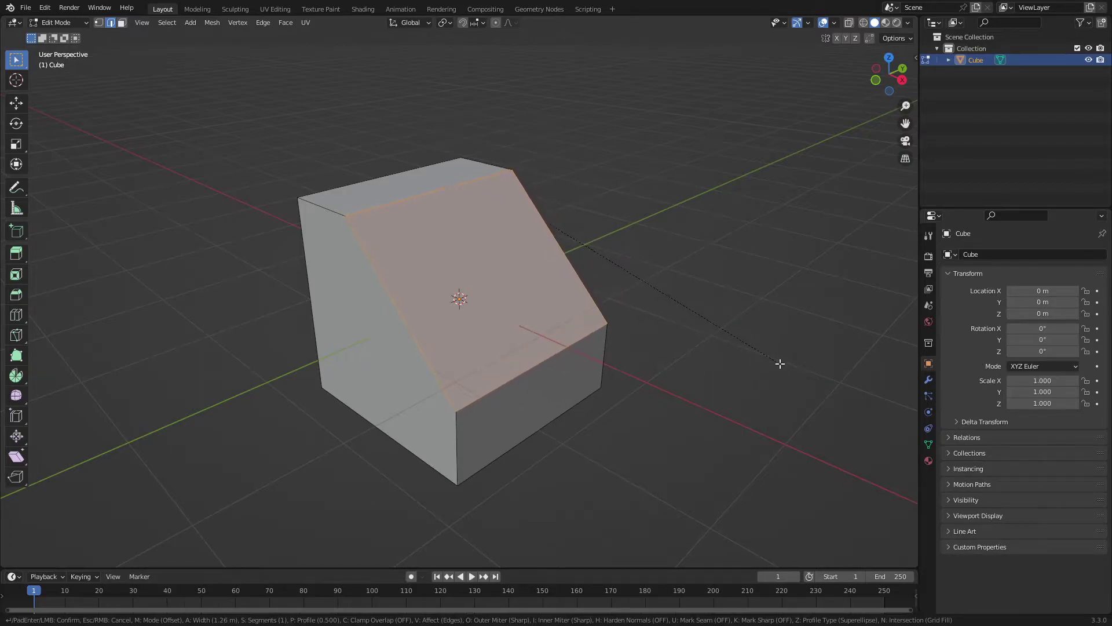
Step: Confirm the bevel, set it to 100 segments and widen it to 1.57 m
click(780, 363)
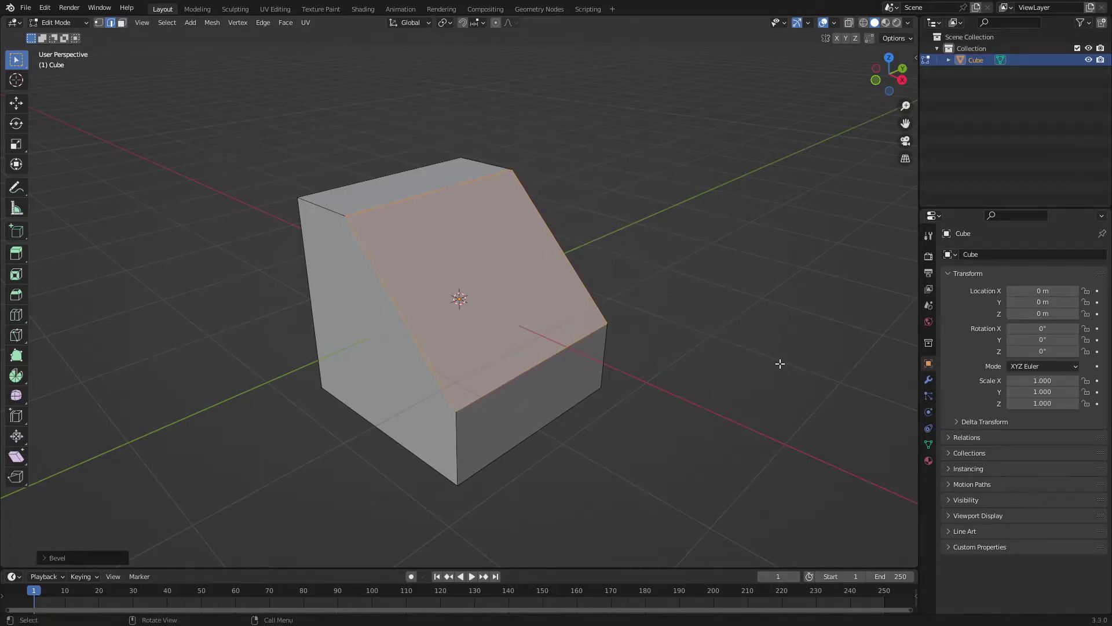
click(45, 557)
click(152, 390)
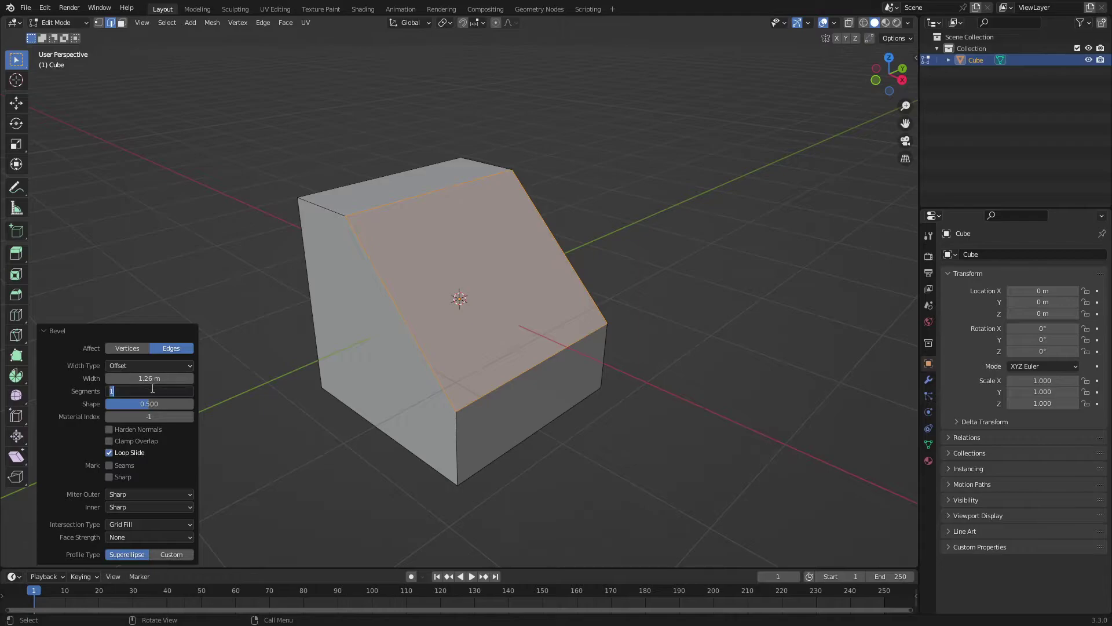
text(100)
key(Return)
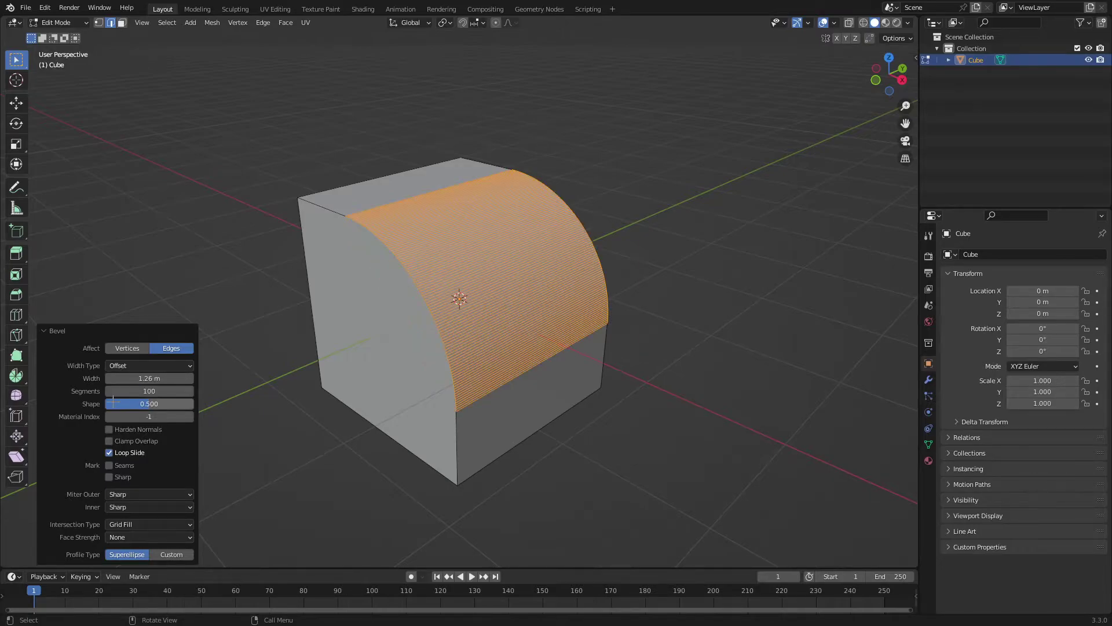
drag(145, 378, 170, 378)
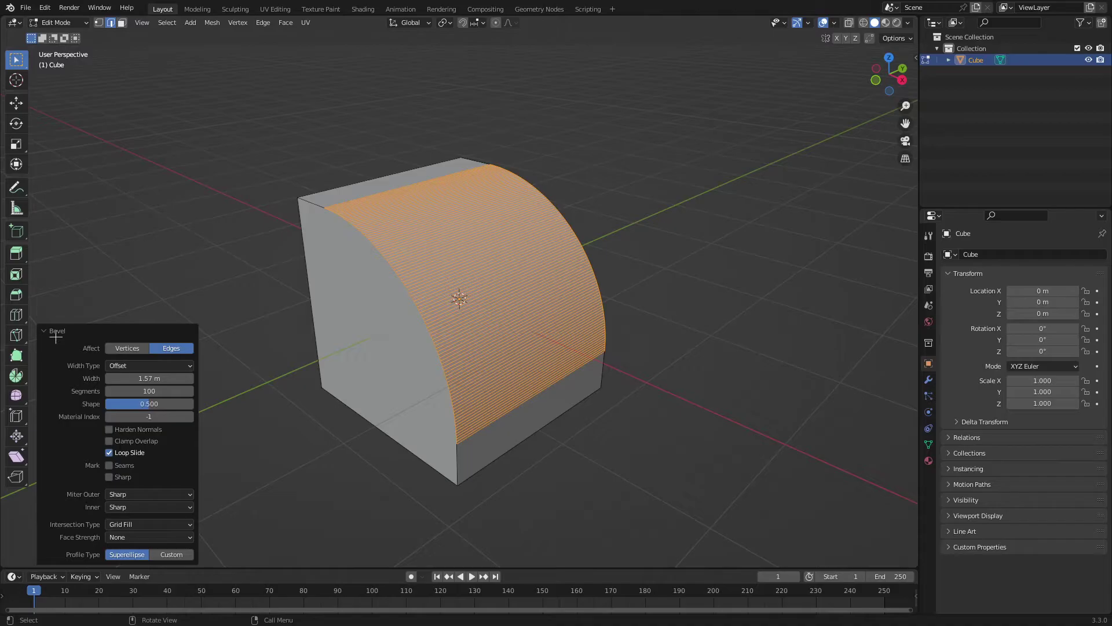
Step: Switch the bevel profile to Custom and reset it to the Default preset
click(158, 553)
mouse_move(492, 359)
middle_down()
mouse_move(521, 355)
mouse_move(488, 354)
middle_up()
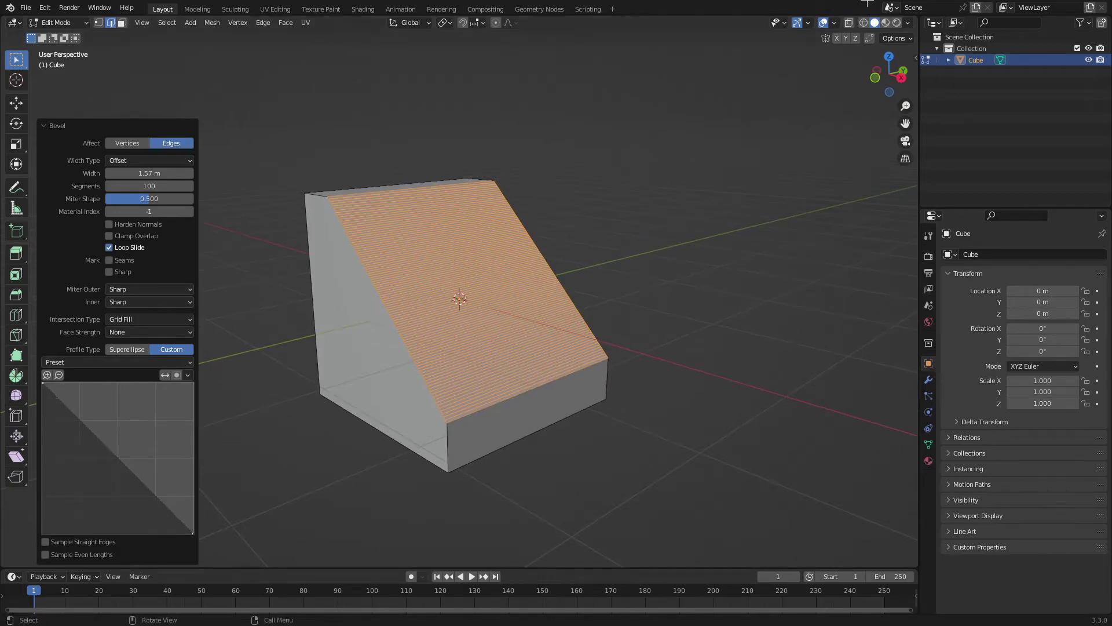
click(823, 23)
click(823, 24)
click(95, 362)
click(99, 371)
Step: Bow the profile curve by adding and dragging points, giving one point aligned handles
mouse_move(94, 454)
mouse_down()
mouse_move(143, 398)
mouse_move(97, 387)
mouse_move(85, 437)
mouse_up()
drag(173, 427, 112, 458)
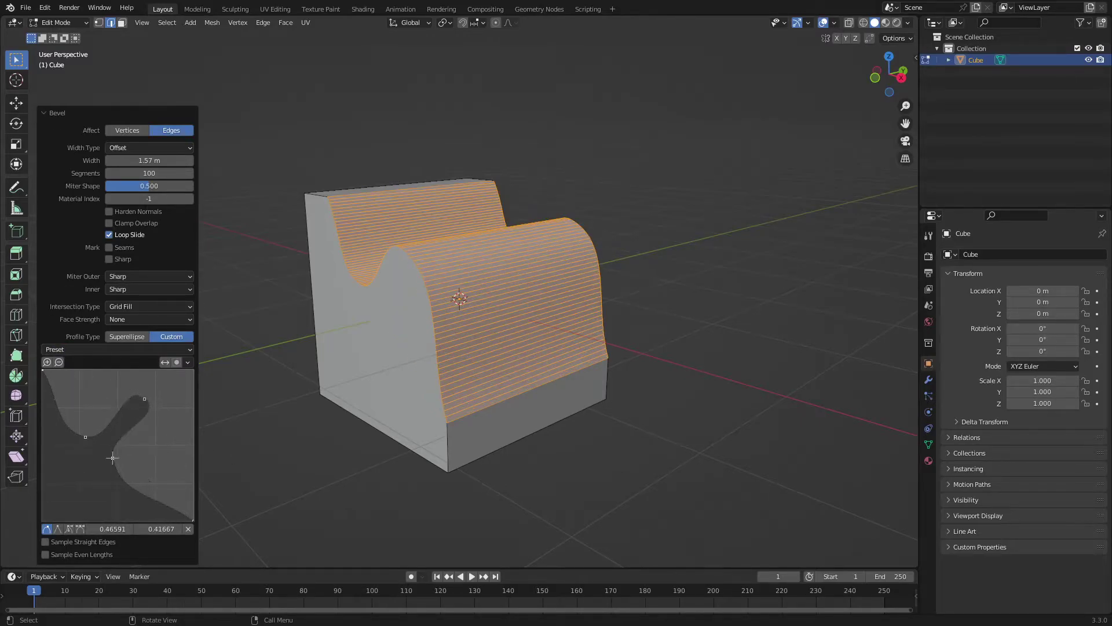
middle_drag(246, 433, 296, 433)
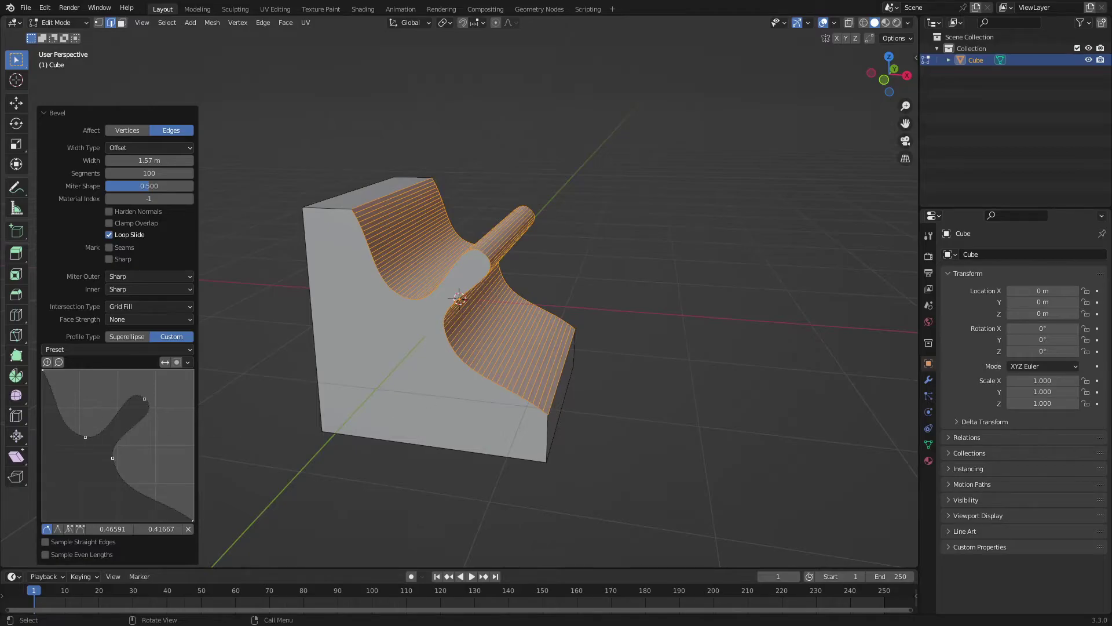
drag(120, 417, 87, 390)
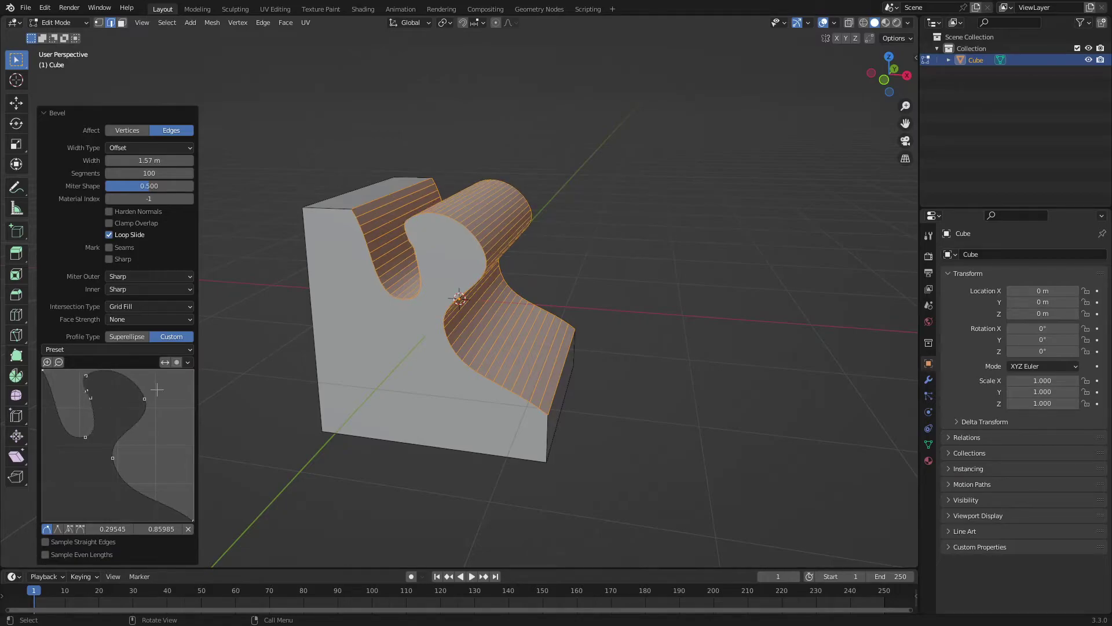
click(80, 530)
drag(88, 395, 141, 401)
Step: Add more profile points, make one a sharp corner, and drag them into a curling hook
click(146, 400)
click(153, 403)
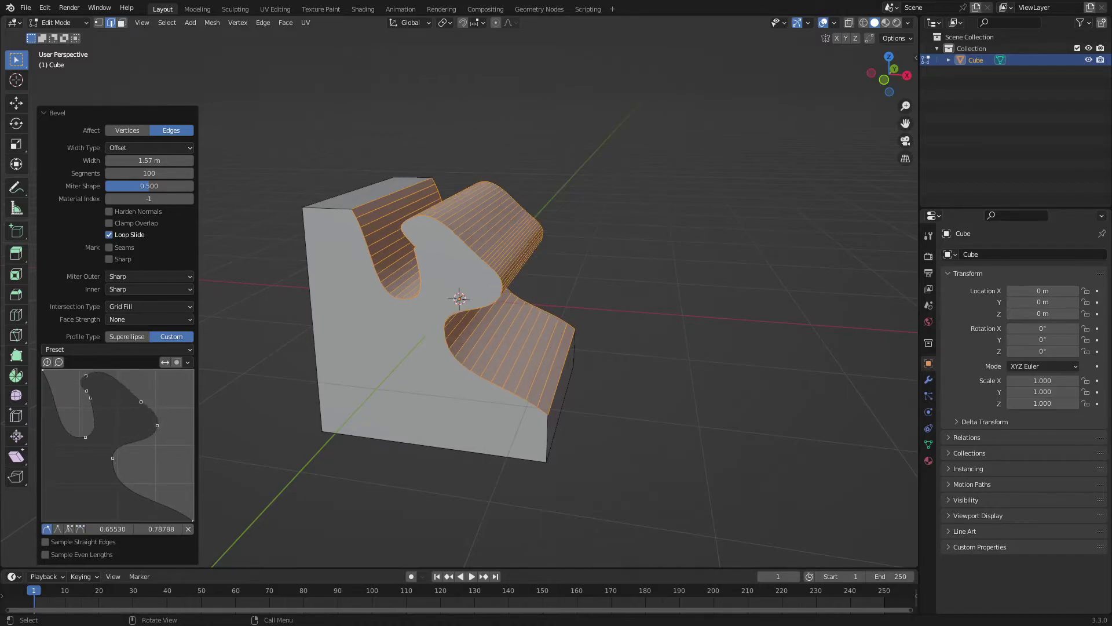
click(58, 529)
drag(146, 398, 187, 387)
ctrl+click(144, 411)
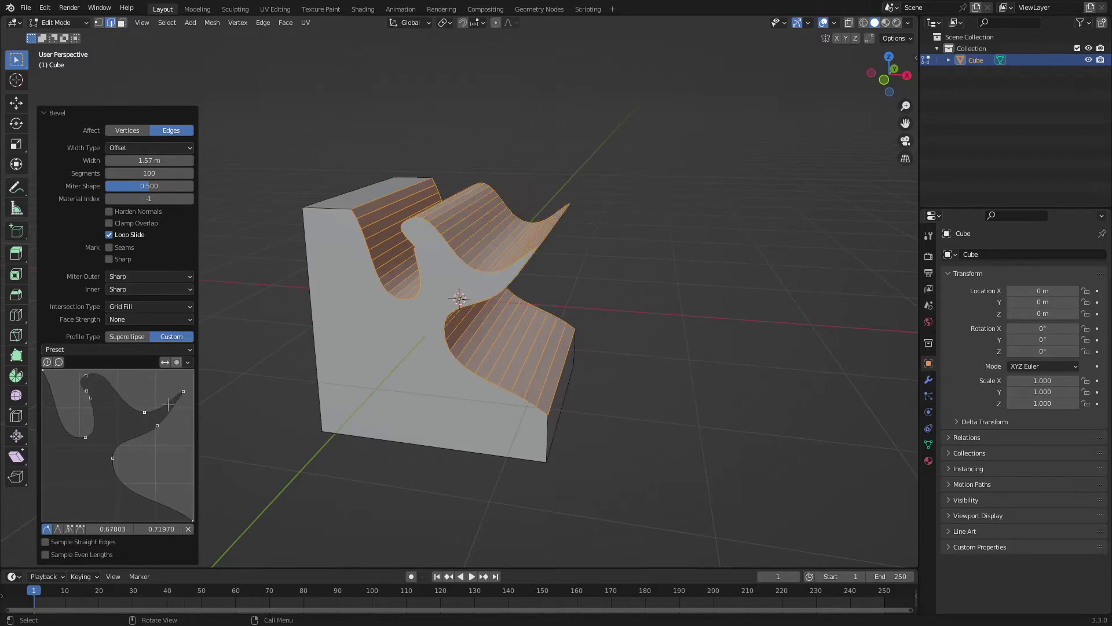
drag(158, 404, 122, 375)
middle_drag(380, 368, 463, 342)
Step: Preview the Default and Cornice Molding profile presets, hiding overlays to inspect each
click(55, 349)
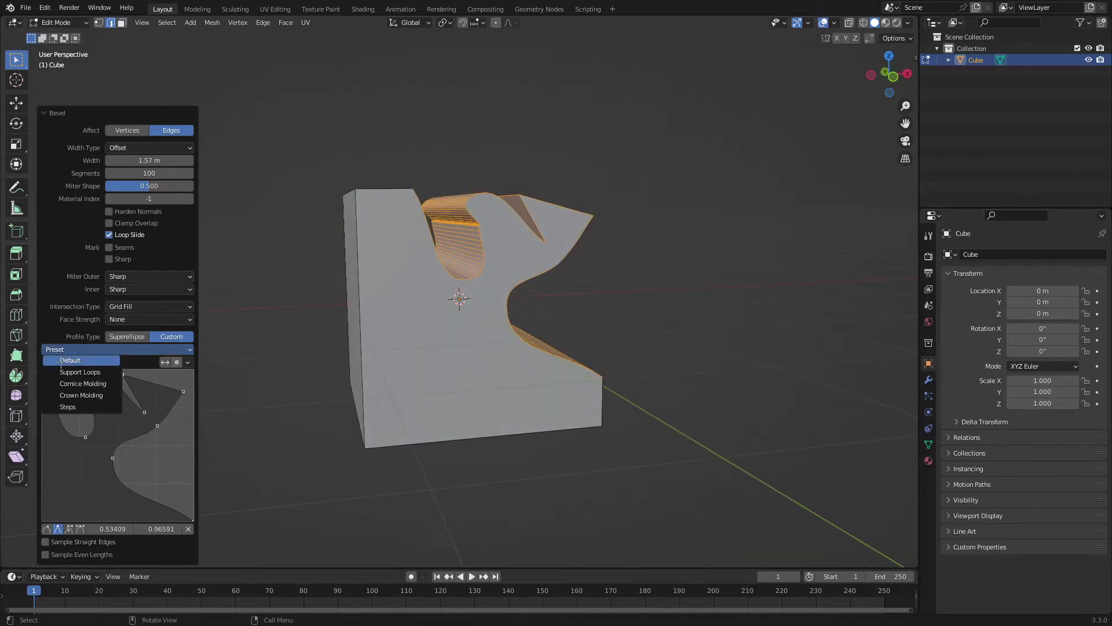
click(64, 376)
middle_drag(623, 313, 497, 370)
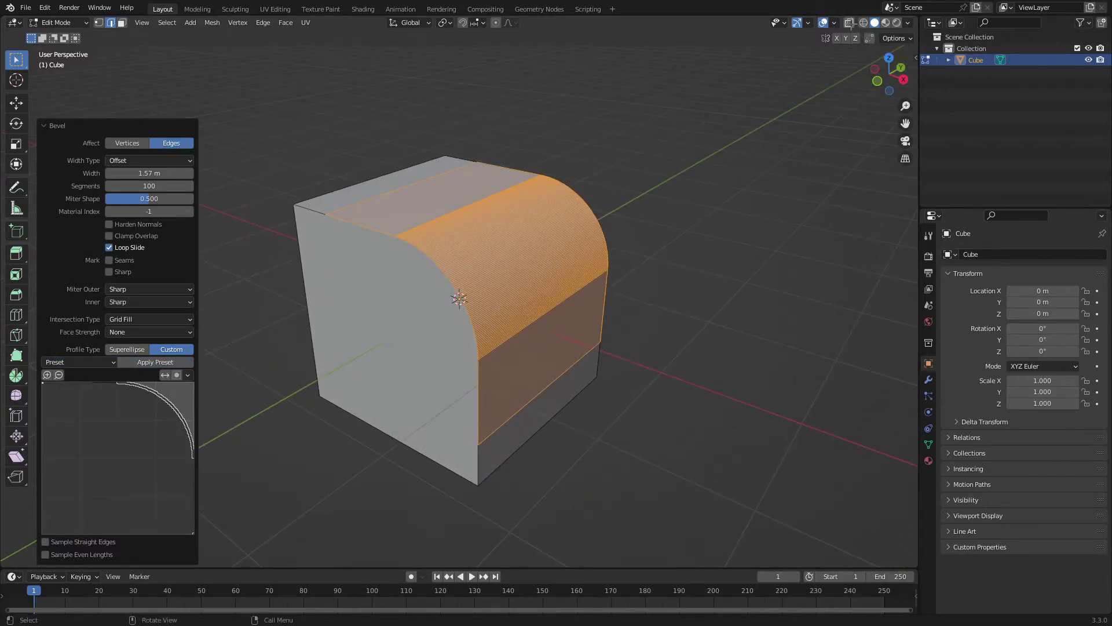
click(823, 22)
click(823, 22)
click(65, 361)
click(64, 398)
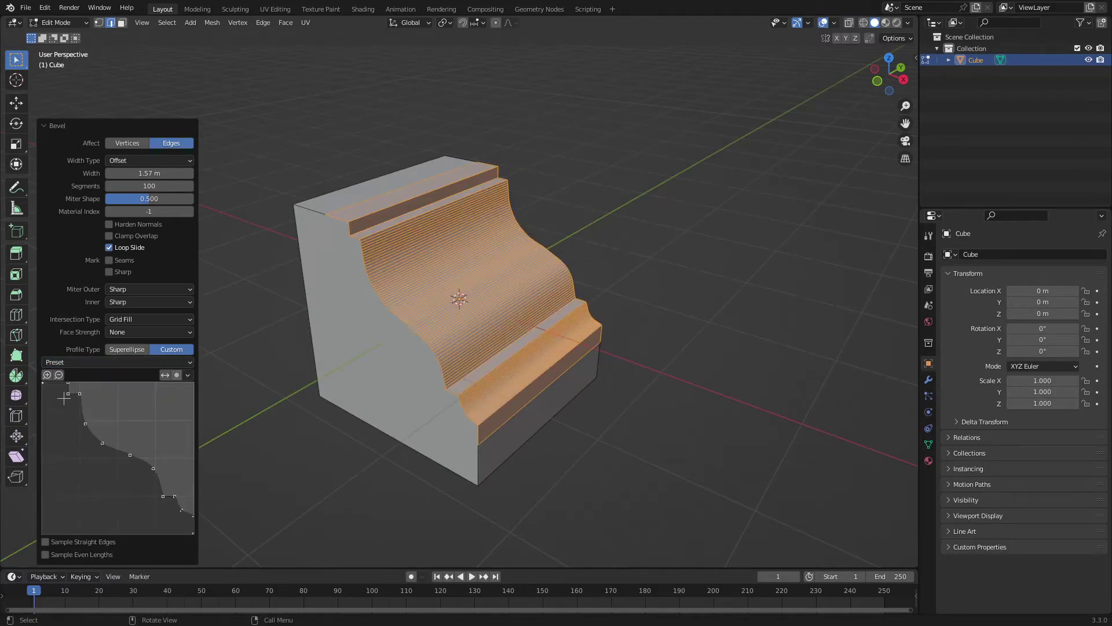
click(823, 22)
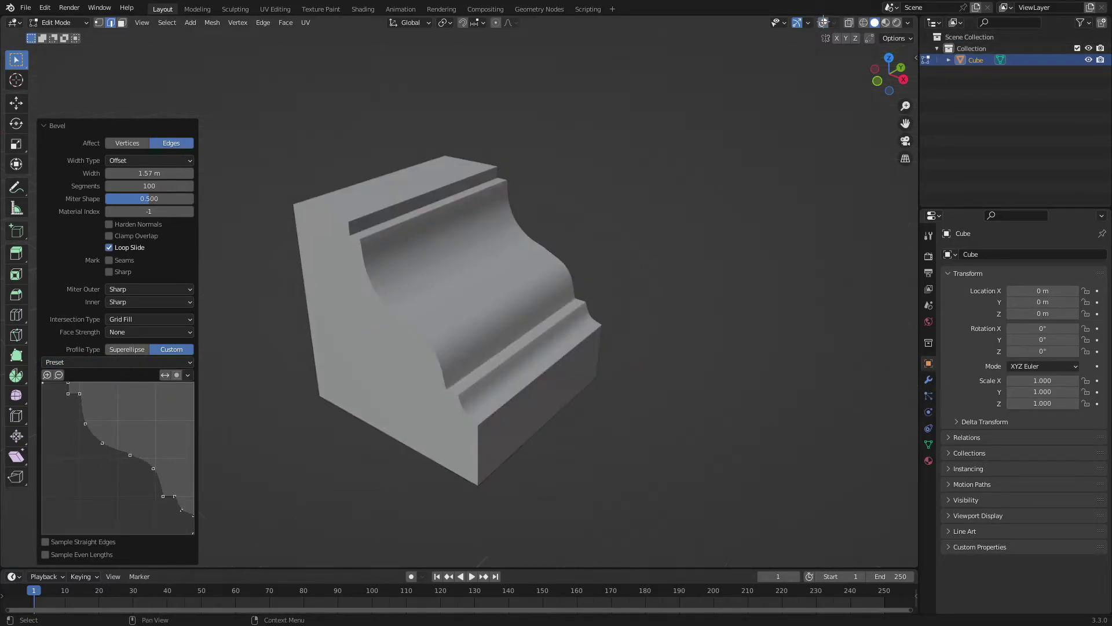
click(823, 22)
Step: Try the Crown Molding preset, then settle on the Steps preset
click(64, 361)
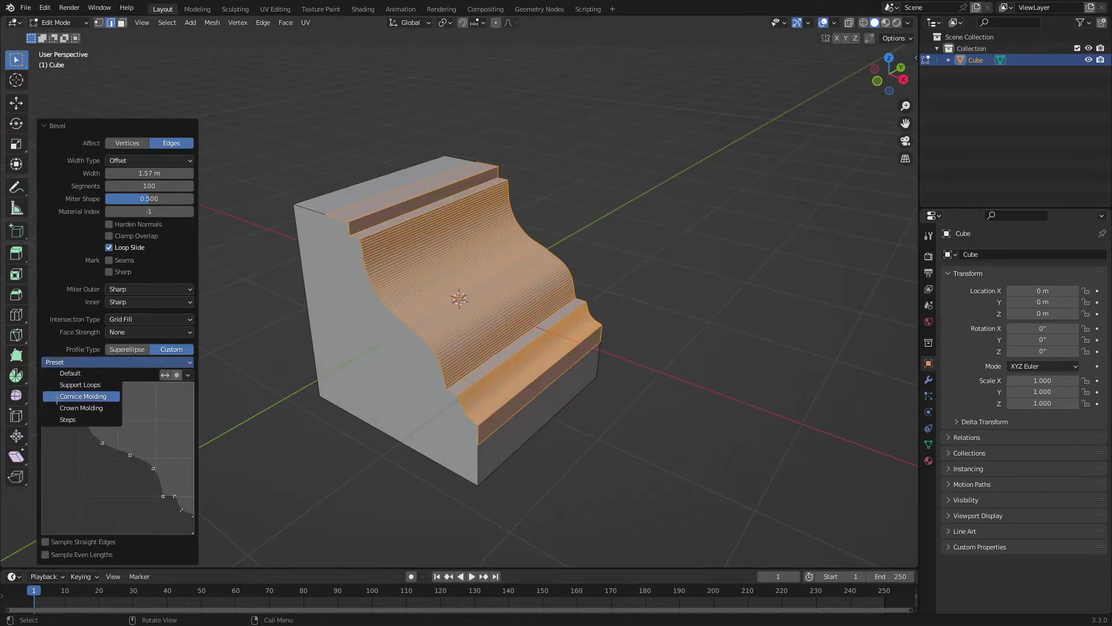
click(58, 409)
click(64, 361)
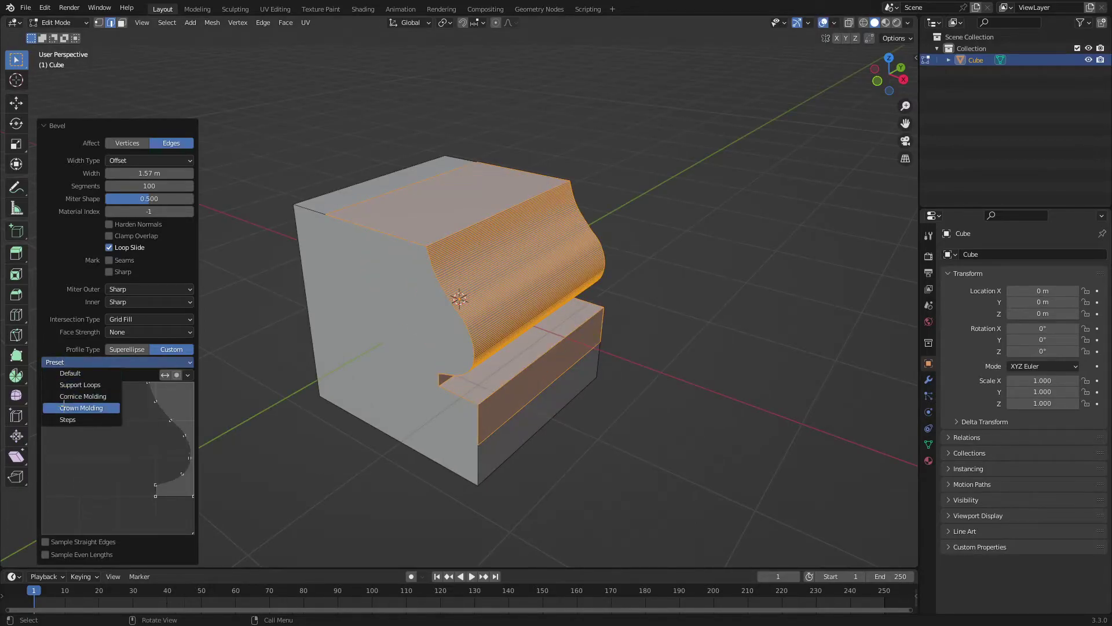
click(67, 419)
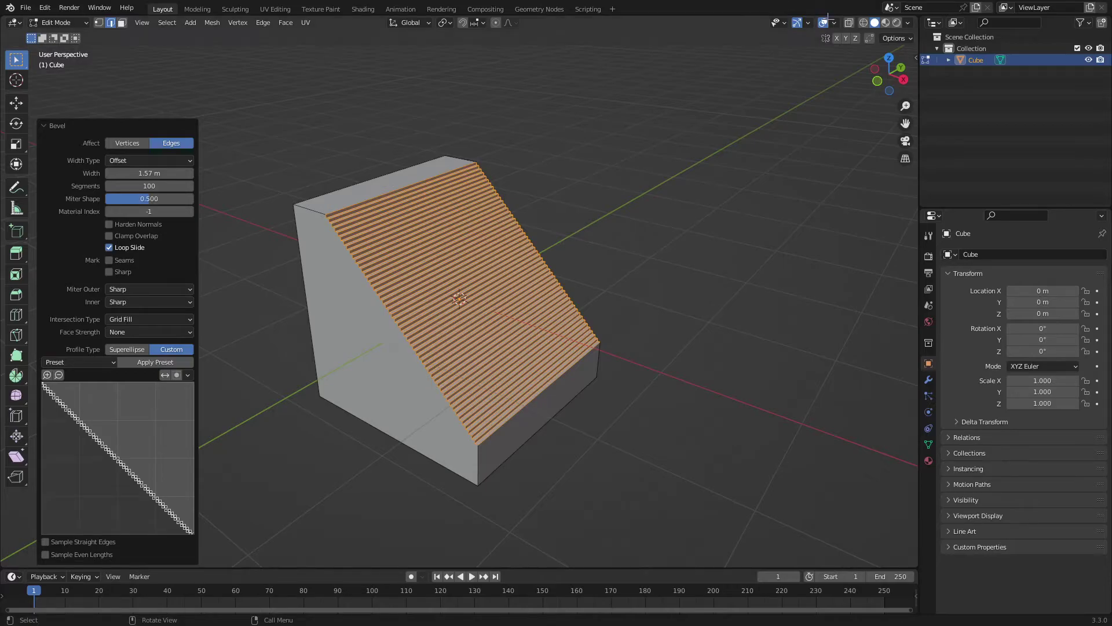
scroll(567, 266, up, 3)
mouse_move(567, 268)
middle_down()
mouse_move(620, 266)
mouse_move(565, 259)
middle_up()
scroll(621, 267, up, 4)
scroll(621, 268, down, 7)
scroll(392, 265, up, 2)
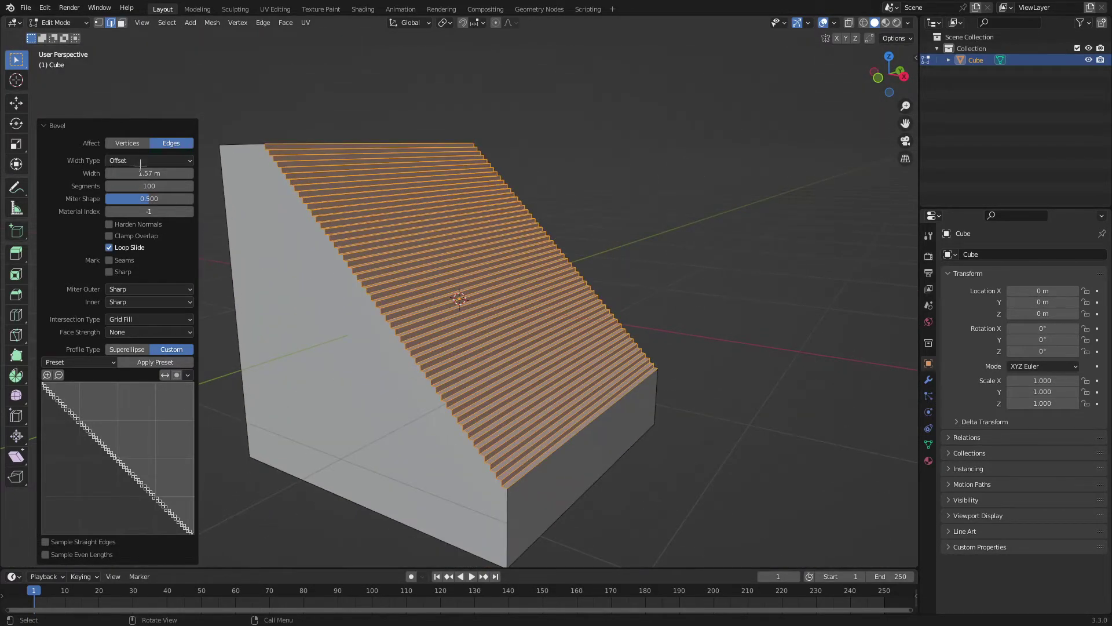
mouse_move(149, 185)
mouse_down()
mouse_move(93, 186)
mouse_move(152, 186)
mouse_up()
Step: Zoom into the profile widget and reshape the profile by adding and dragging points
click(47, 375)
click(47, 375)
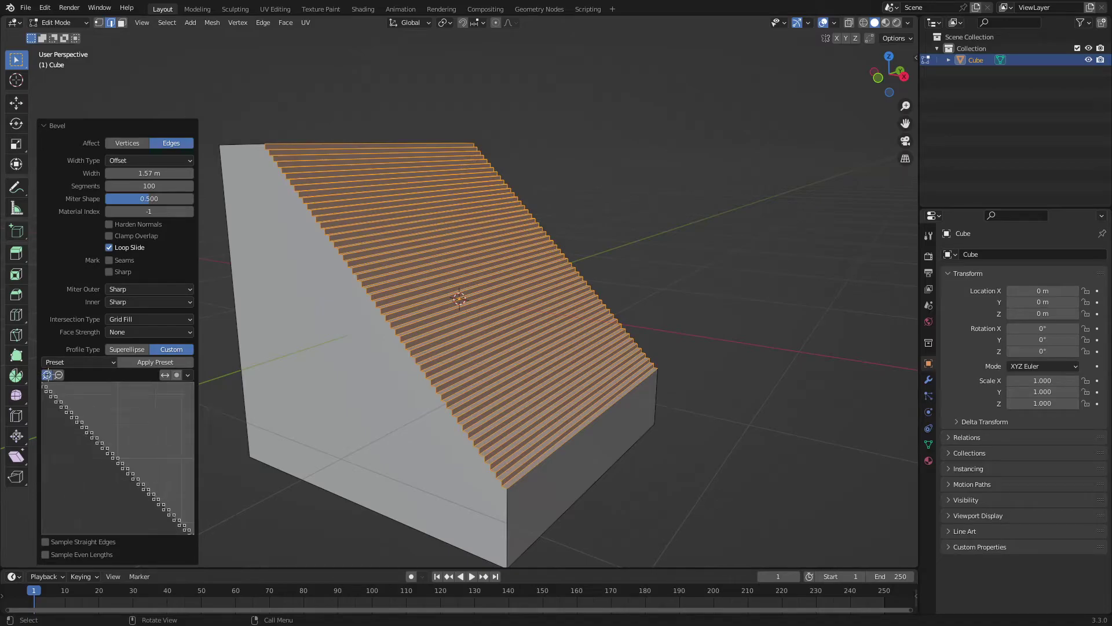
click(47, 375)
click(47, 375)
click(48, 375)
click(47, 375)
click(47, 375)
click(48, 375)
drag(118, 458, 159, 368)
click(128, 449)
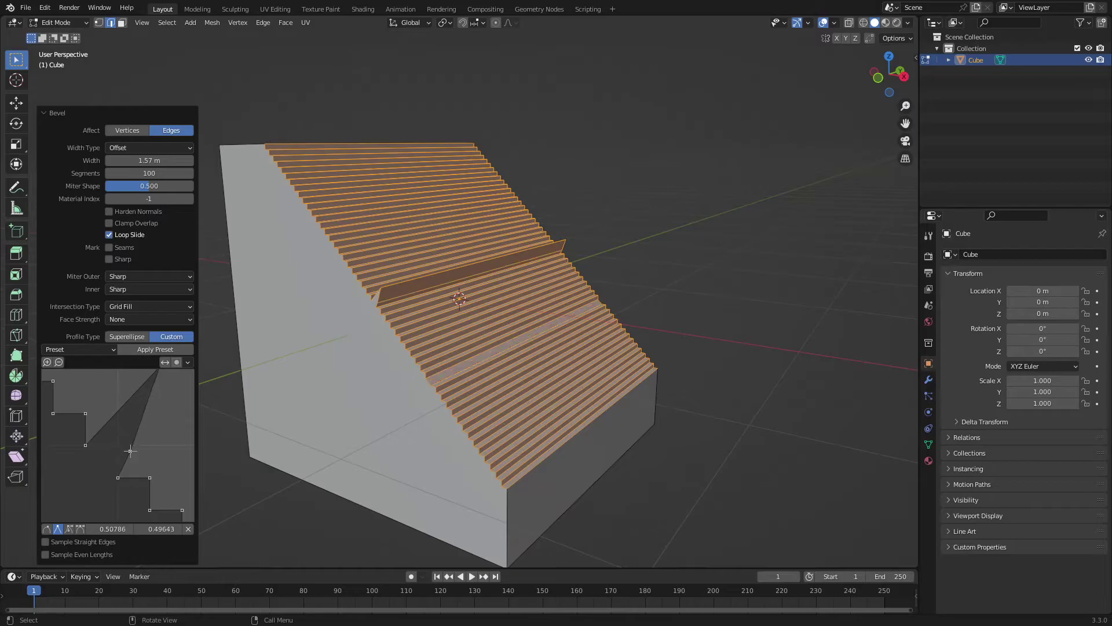
drag(128, 449, 99, 453)
drag(110, 439, 140, 435)
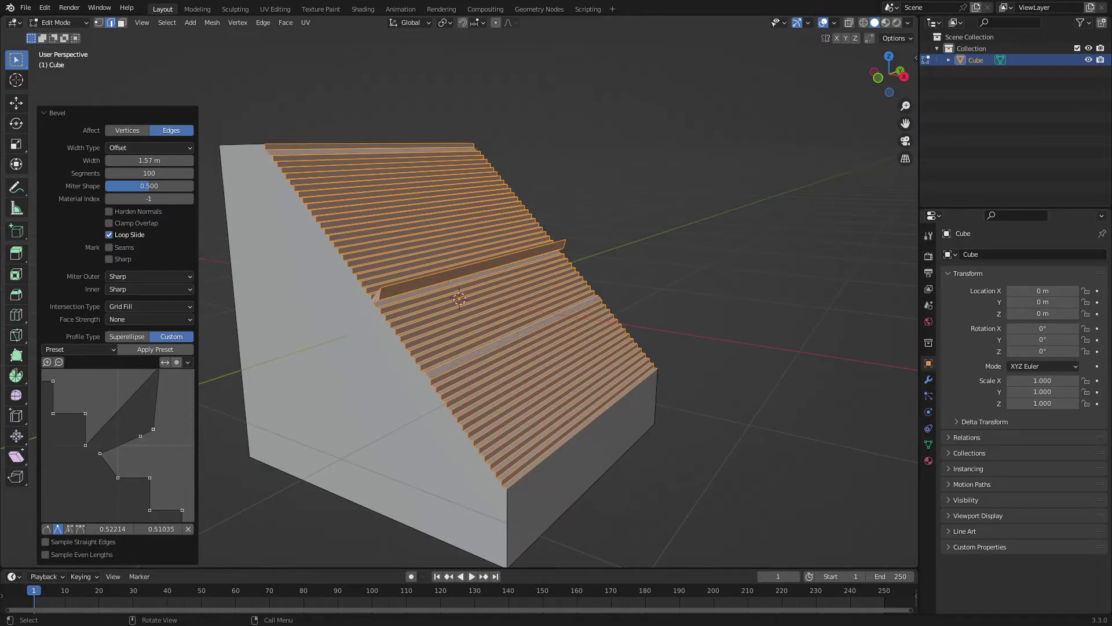
drag(153, 428, 182, 392)
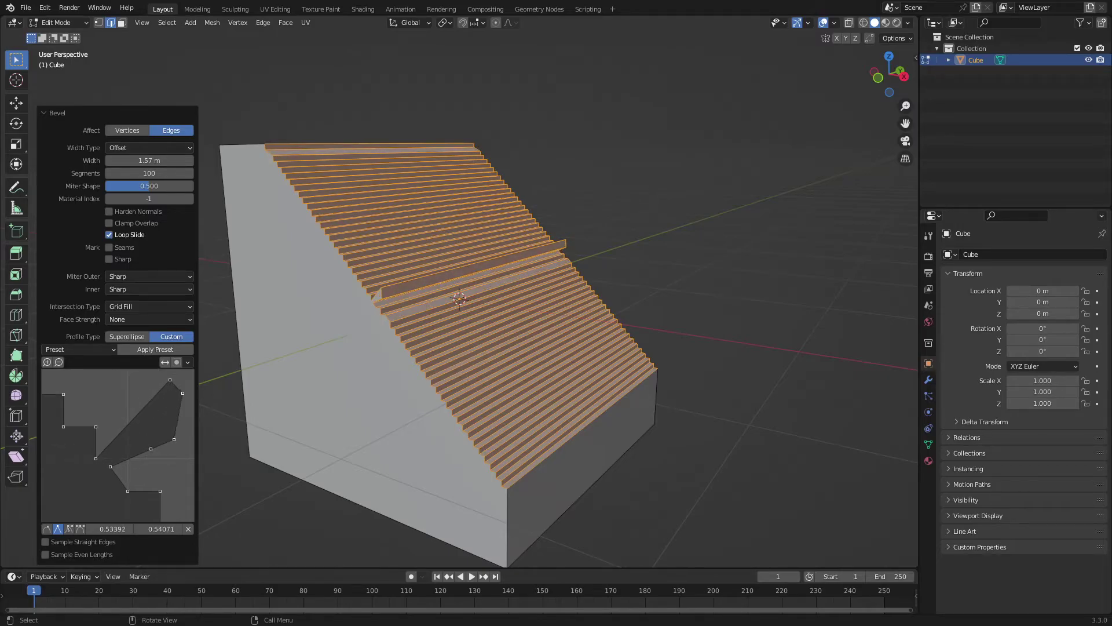
drag(151, 448, 150, 436)
Step: Delete the selected vertices, leaving only an upright wall face and a floor face
key(ctrl+z)
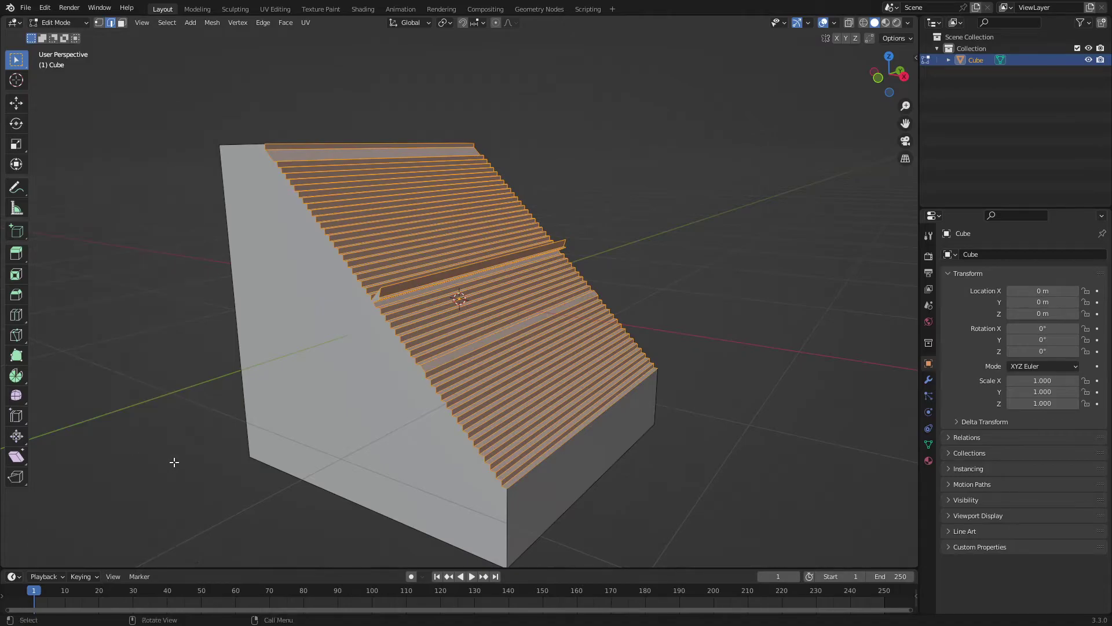
scroll(419, 326, down, 8)
key(x)
click(461, 273)
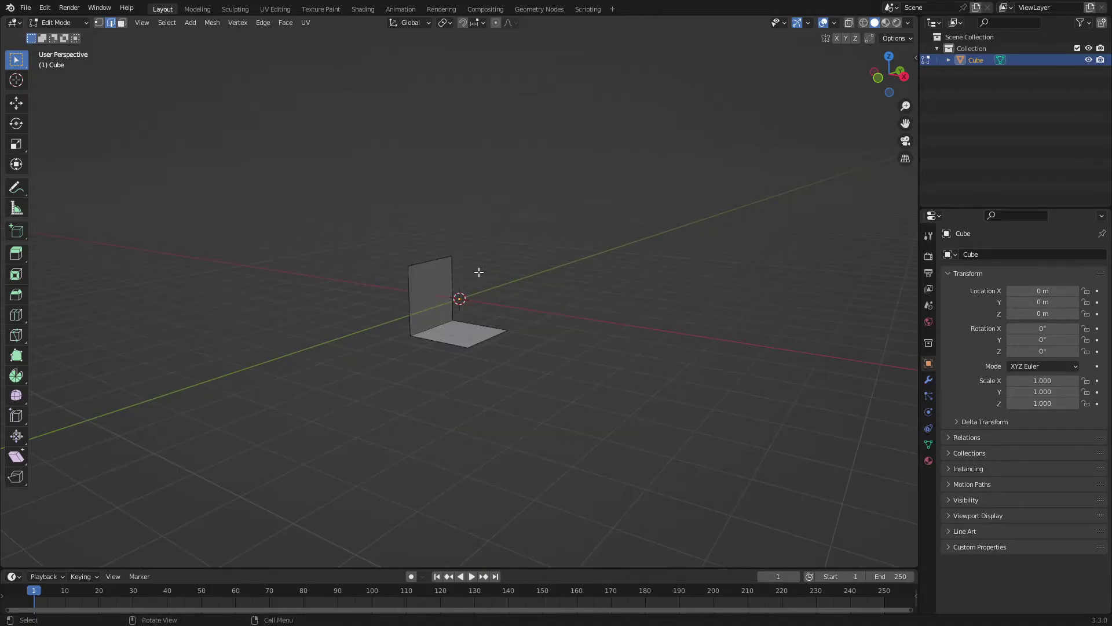
Step: Delete the leftover wall-and-floor object and add a fresh cube
key(Tab)
key(x)
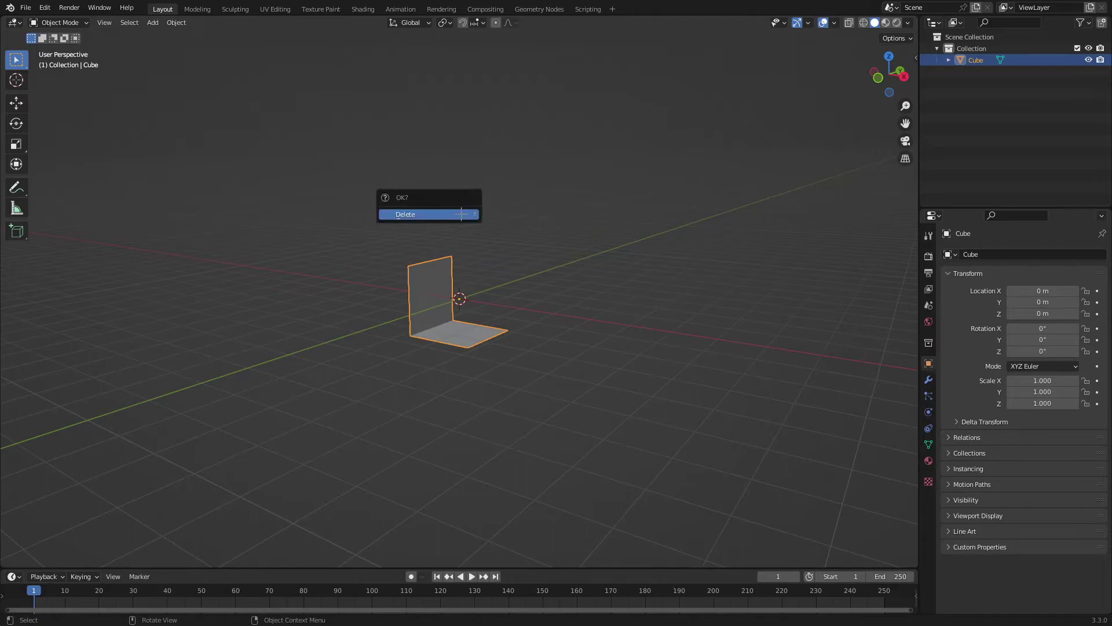
click(461, 214)
key(shift+a)
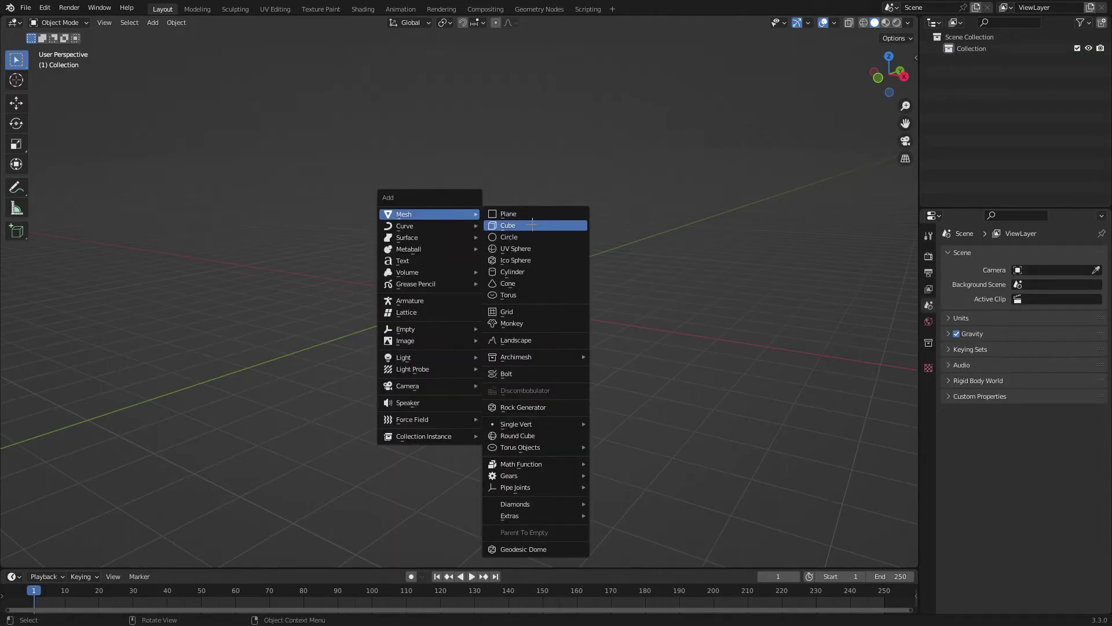
click(537, 226)
Step: Enter Edit Mode on the new cube and select its single top edge
key(ctrl+Tab)
click(577, 246)
middle_drag(578, 246, 511, 255)
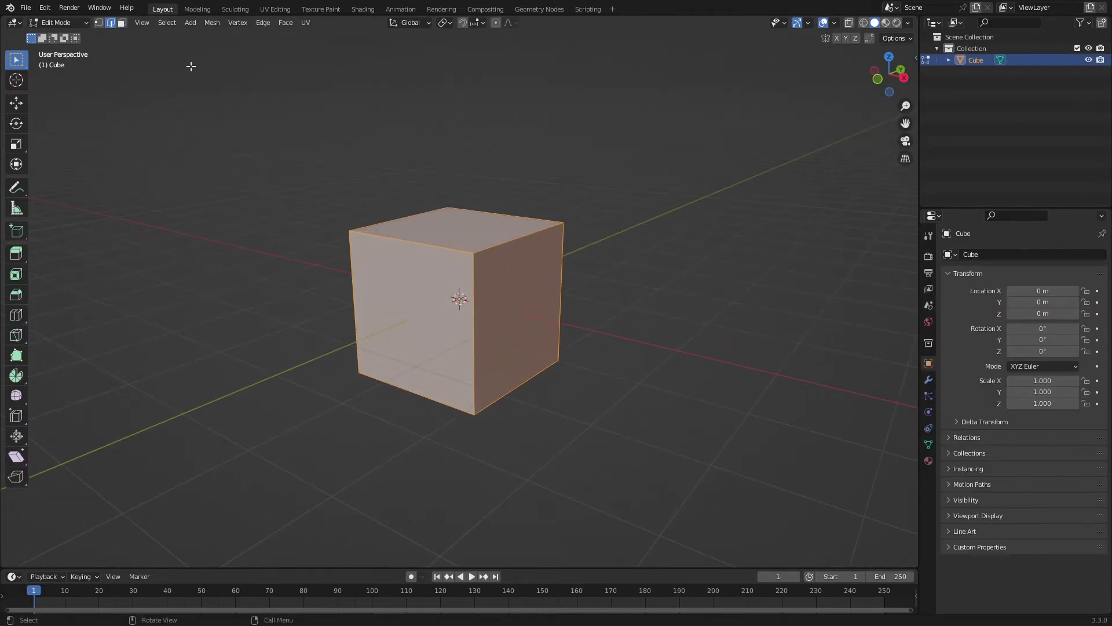
click(498, 242)
Step: Bevel the top edge and confirm it, trying a preset before the smooth Superellipse profile
key(ctrl+b)
scroll(646, 322, up, 20)
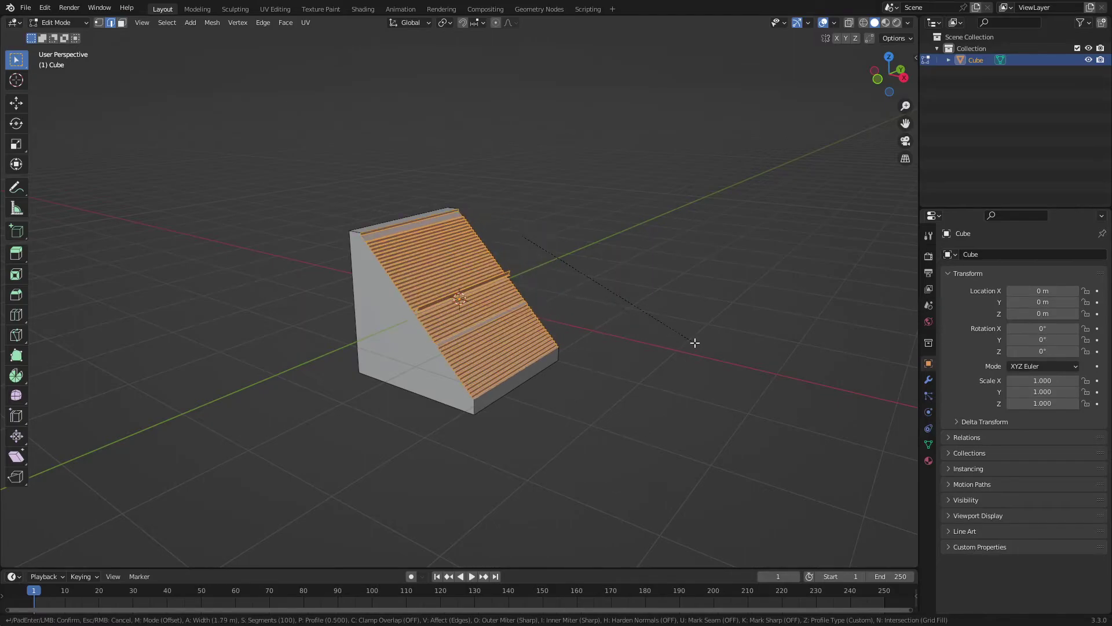
click(687, 338)
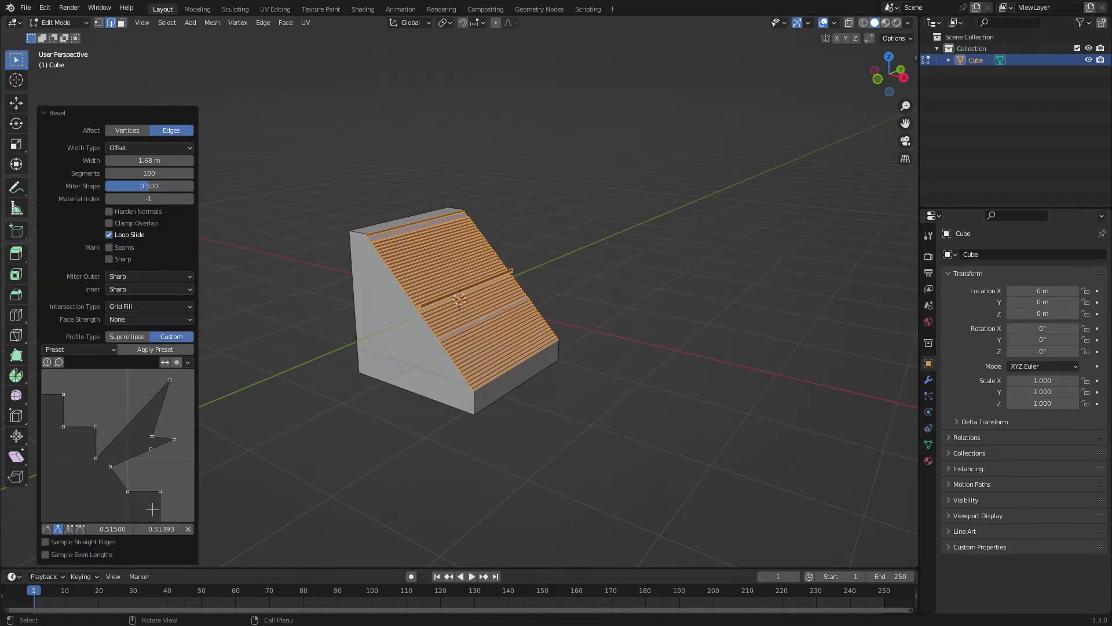
click(79, 349)
click(63, 356)
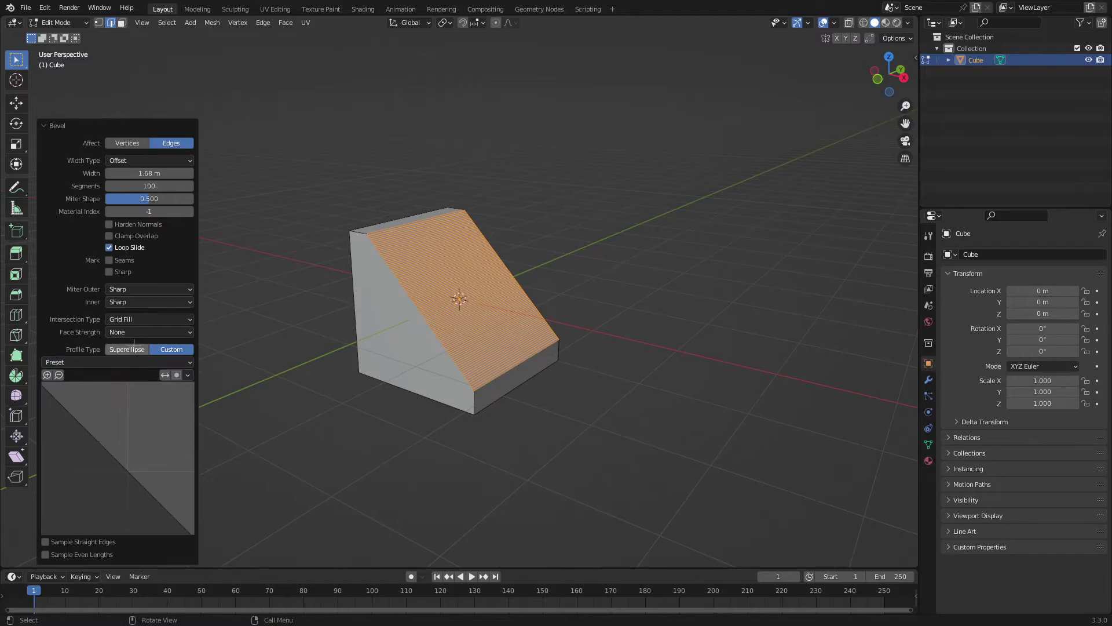
click(127, 336)
scroll(533, 254, up, 3)
scroll(481, 284, up, 1)
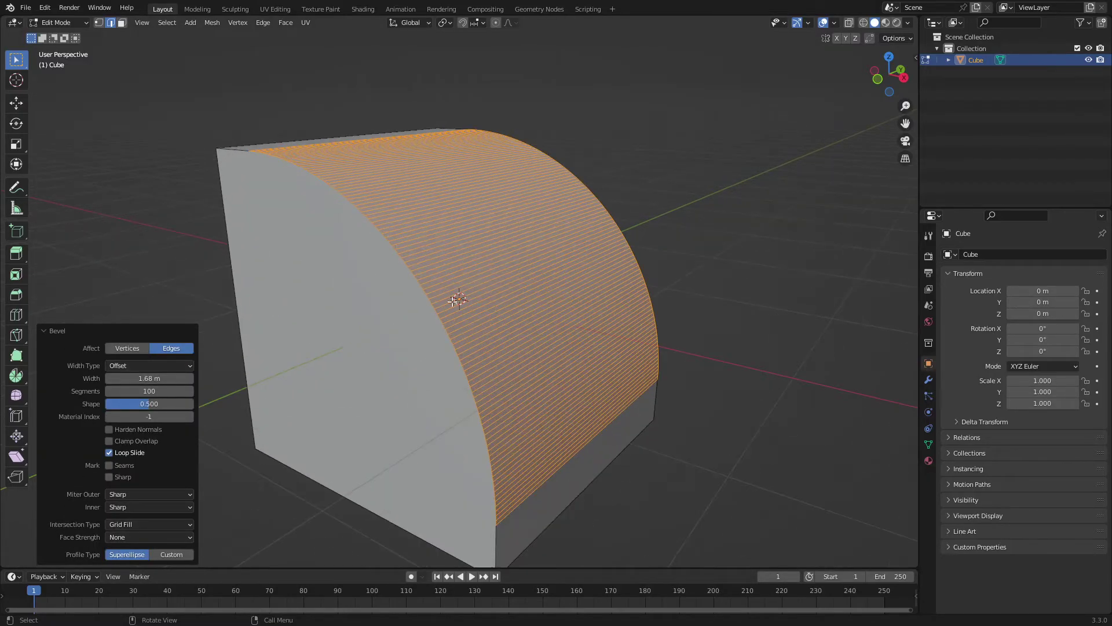
Step: Switch the profile to Custom, apply the Steps preset, and adjust the segment count
click(171, 554)
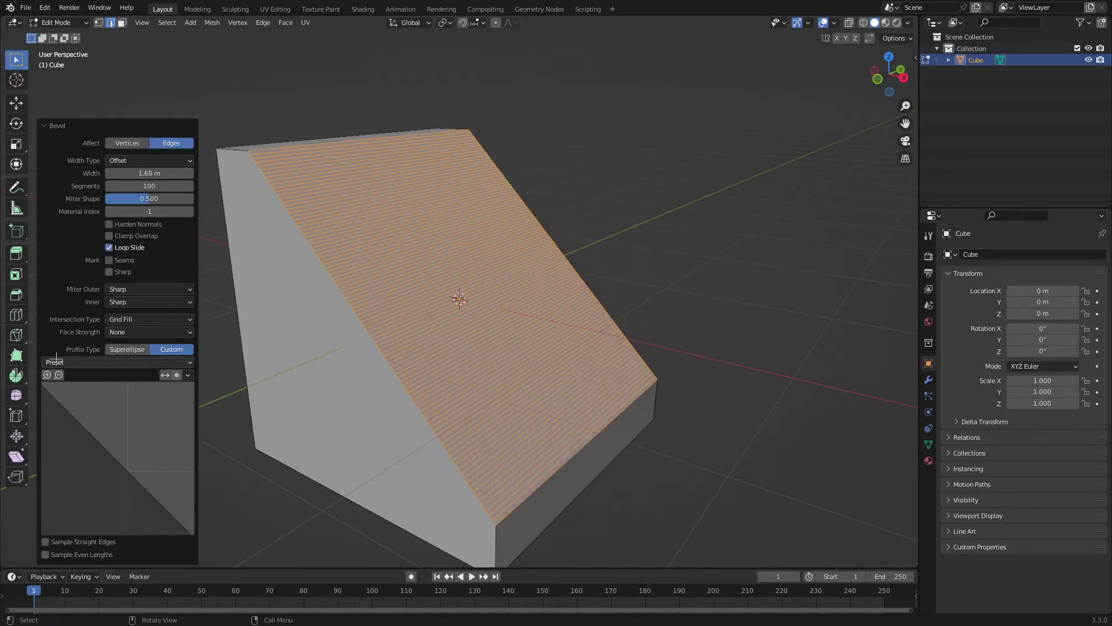
click(64, 361)
click(65, 418)
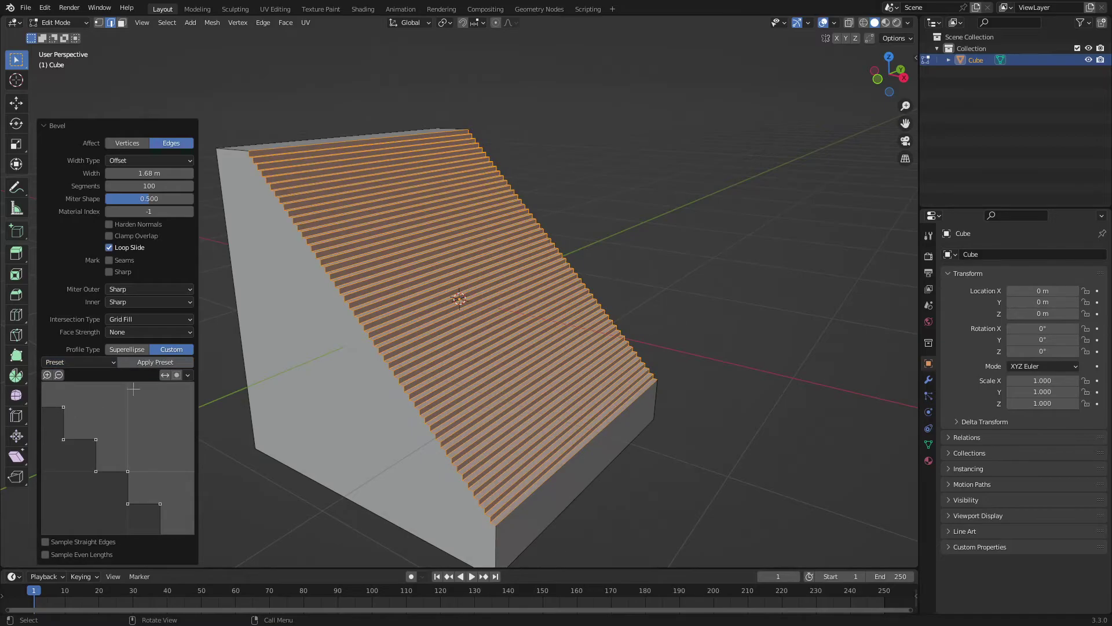
mouse_move(152, 186)
mouse_down()
mouse_move(38, 186)
mouse_move(152, 186)
mouse_up()
Step: Switch the bevel profile to Superellipse and reduce it to 6 segments
click(123, 348)
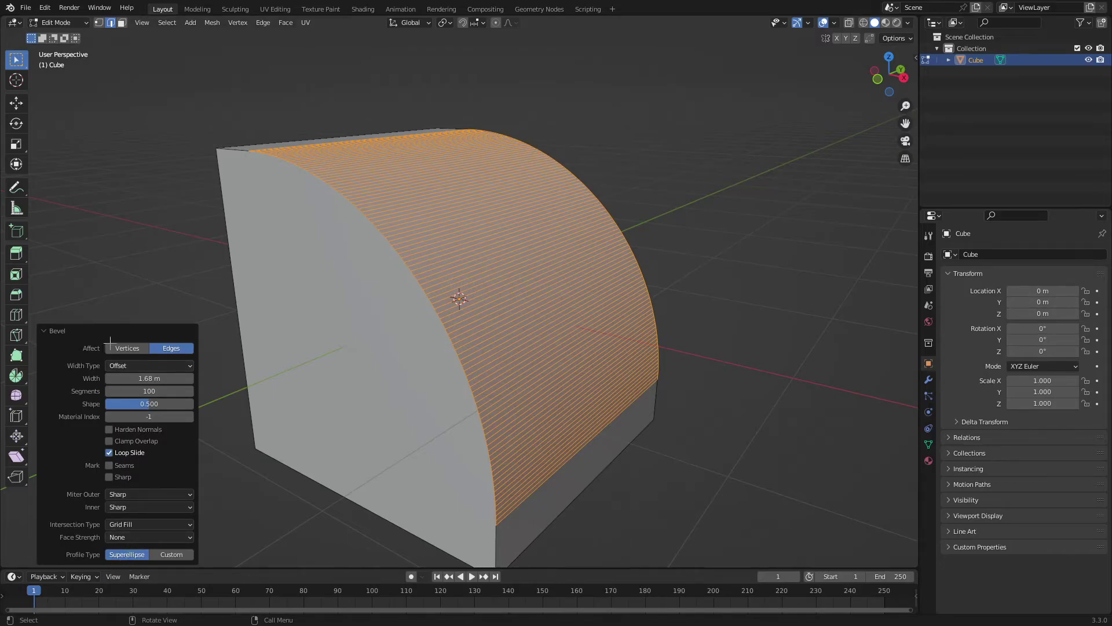
drag(155, 392, 115, 391)
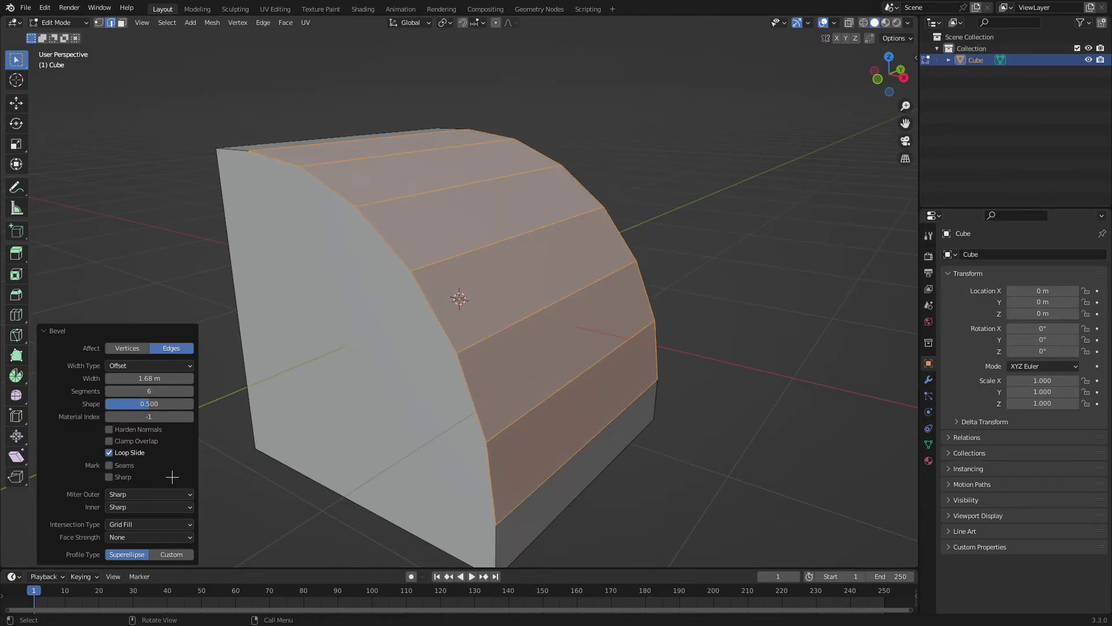
Step: Apply the Custom profile's Steps preset to form the staircase, then return to Object Mode
click(169, 555)
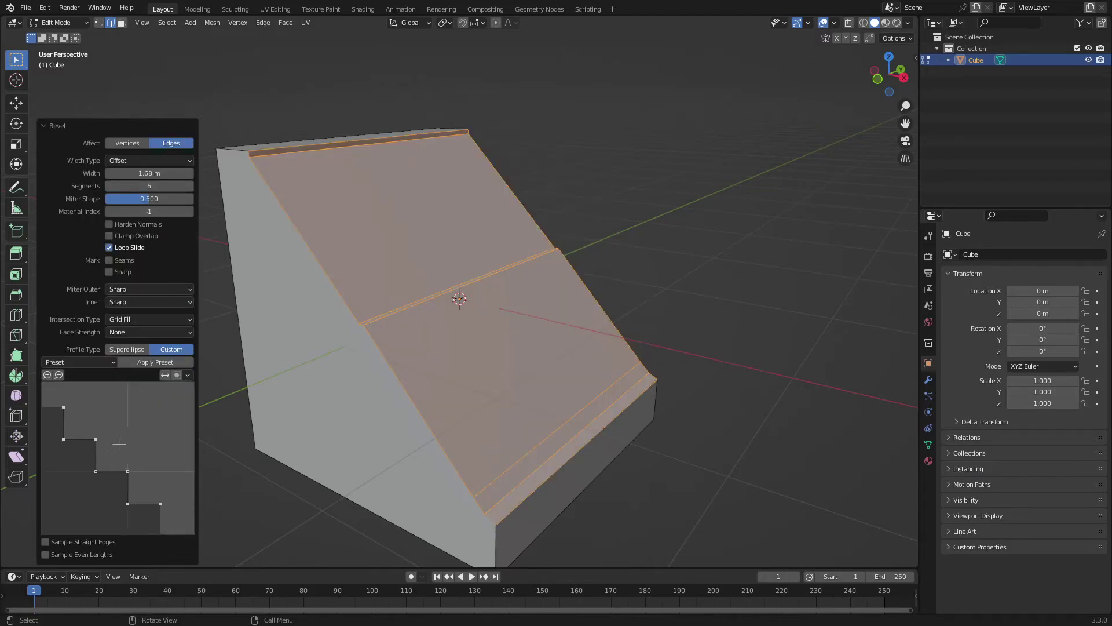
click(71, 361)
click(70, 373)
click(72, 361)
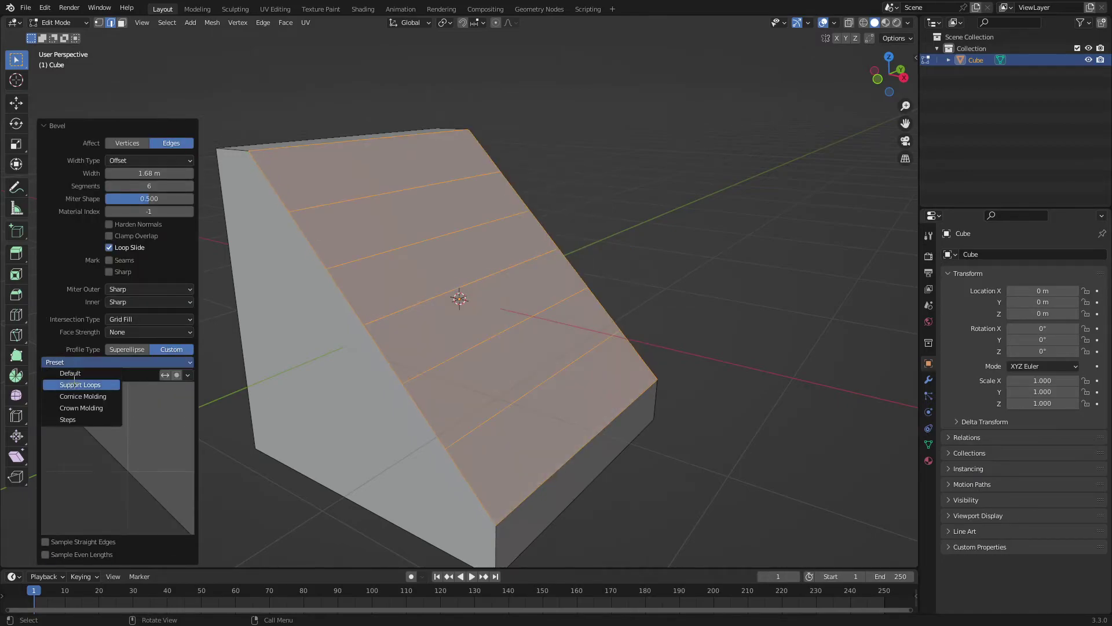
click(78, 419)
middle_drag(498, 377, 633, 360)
key(Tab)
Step: In front view, duplicate the staircase and place the copy above and left of the original
scroll(464, 347, down, 4)
middle_drag(457, 348, 534, 351)
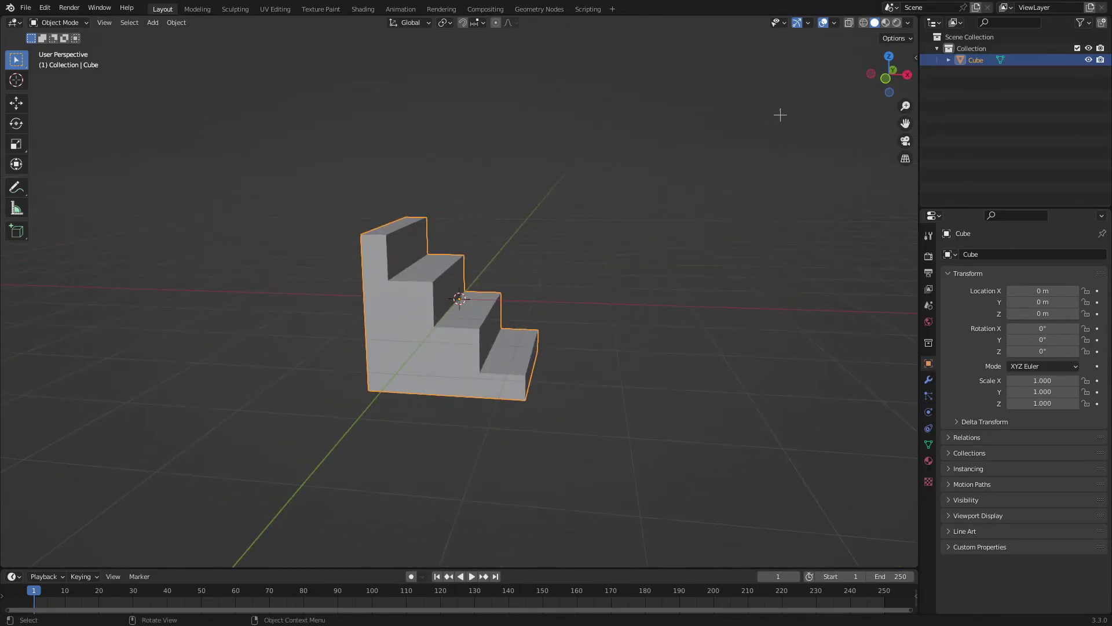
click(885, 78)
key(shift+d)
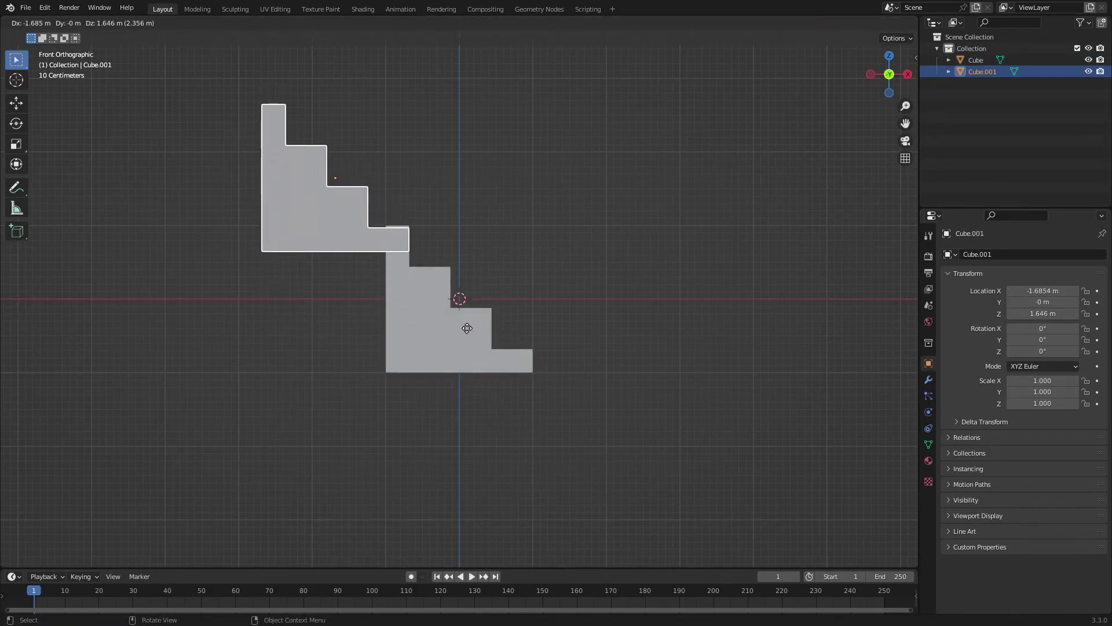
click(466, 325)
middle_drag(466, 326, 529, 347)
click(596, 315)
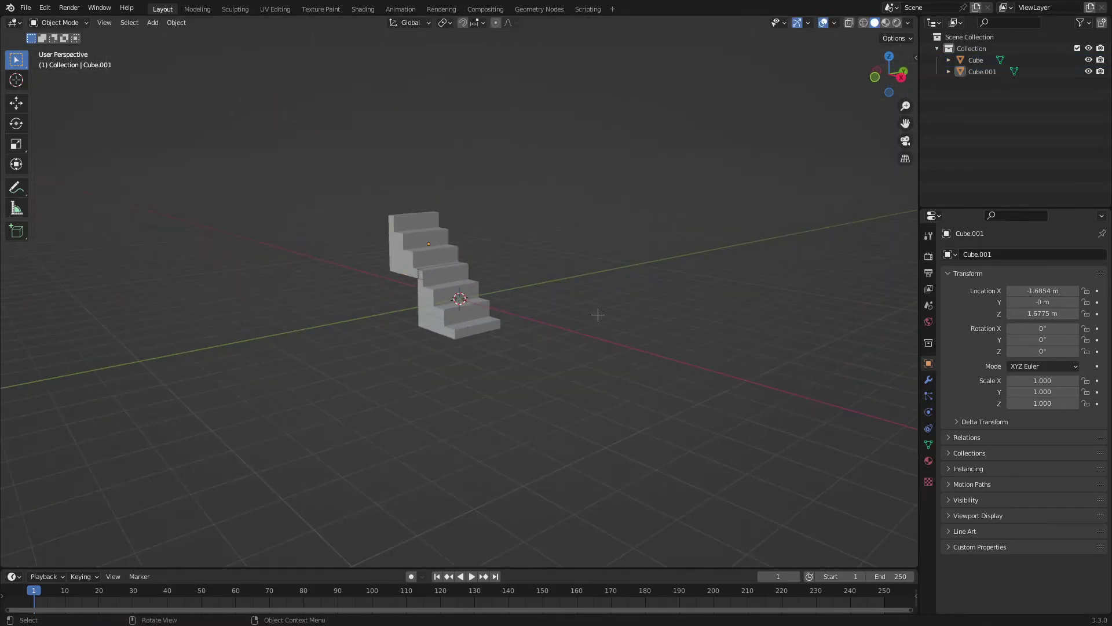
middle_drag(596, 316, 562, 308)
Step: Inspect the two staircases with overlays hidden, then delete the upper copy
click(822, 23)
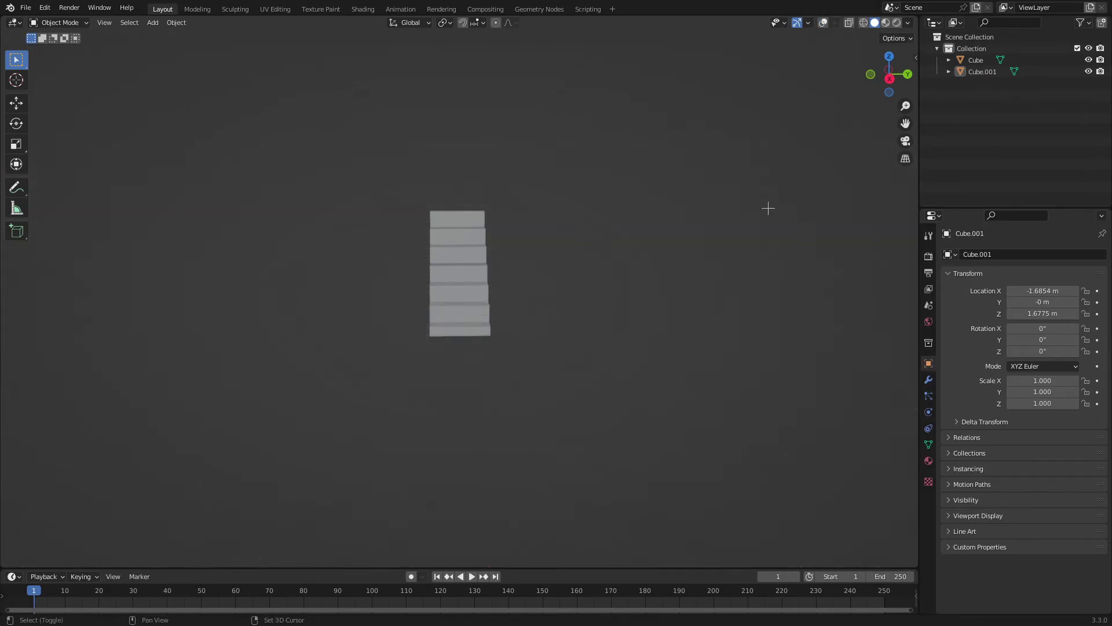
middle_drag(672, 268, 729, 245)
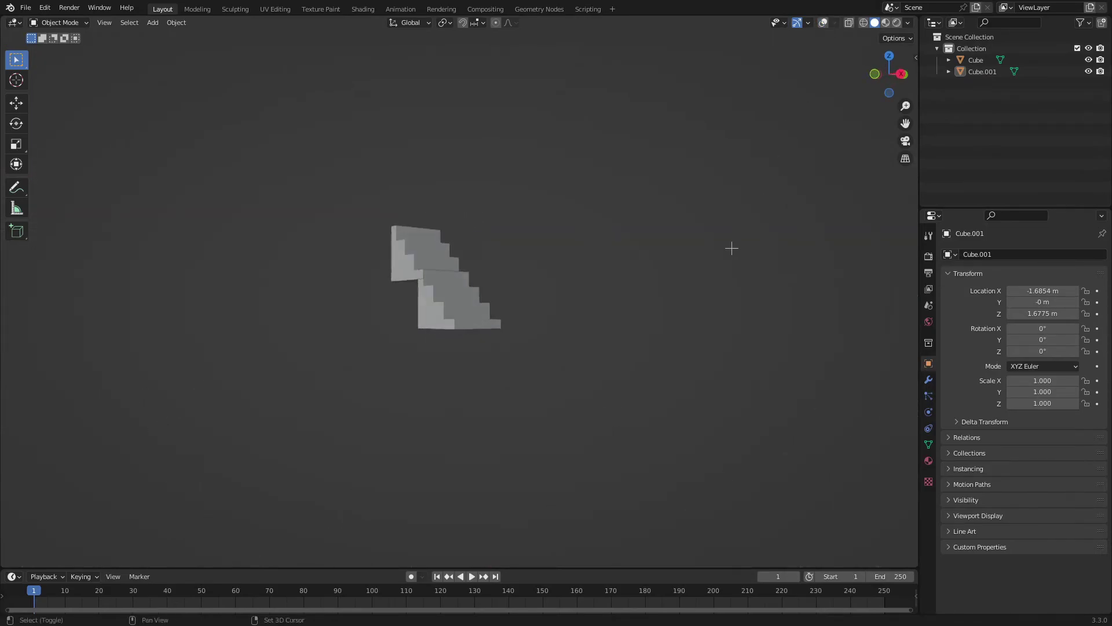
click(822, 23)
click(398, 246)
key(Delete)
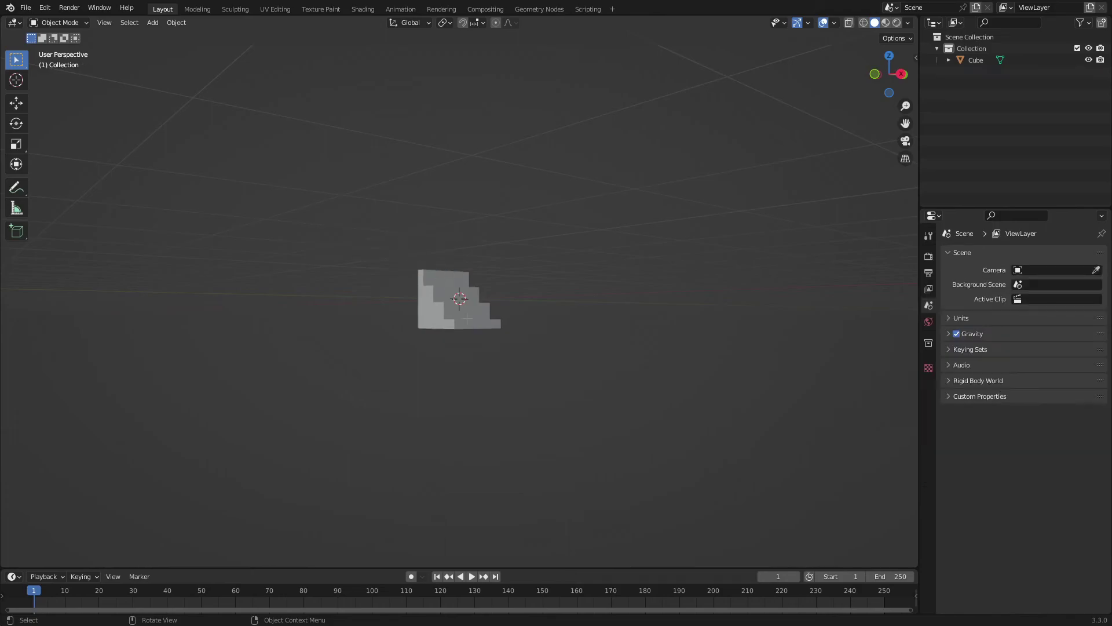
Step: Duplicate the remaining staircase again, then cancel and delete that extra copy
click(457, 299)
key(shift+d)
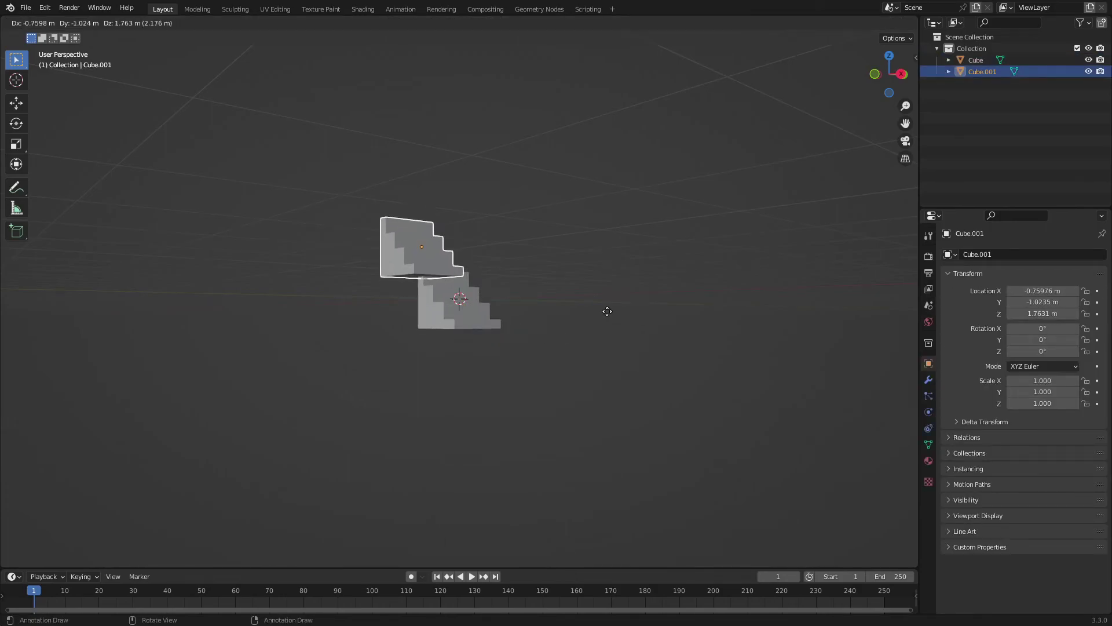
right_click(607, 311)
key(x)
click(602, 311)
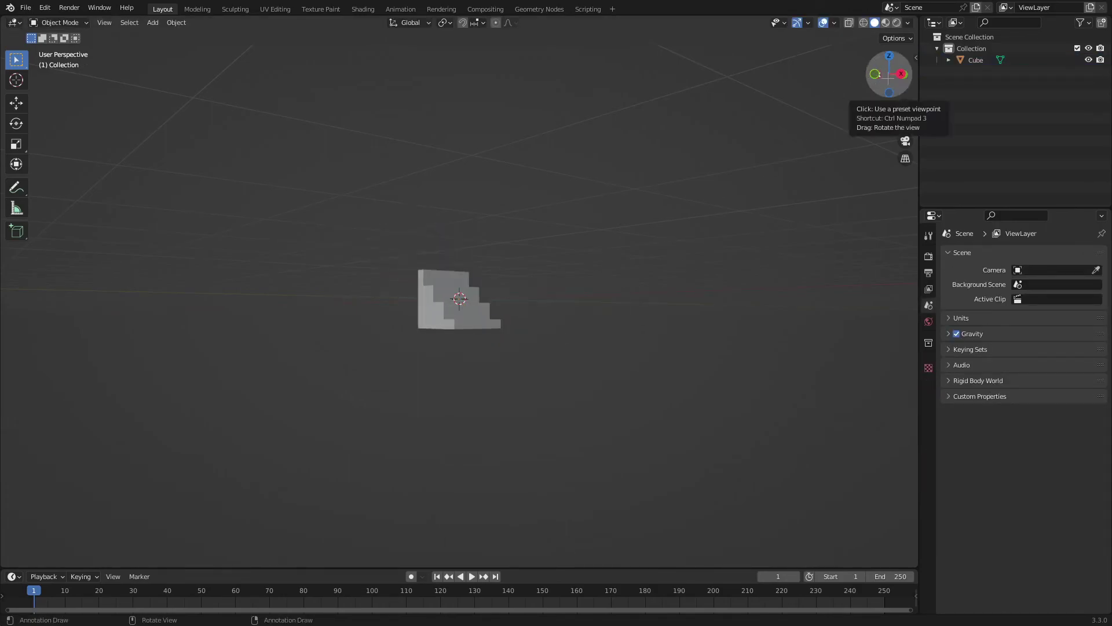
Step: In front view, stack a staircase copy on top and repeat with Shift+R for more copies
click(876, 74)
scroll(448, 313, up, 4)
click(448, 312)
key(shift+d)
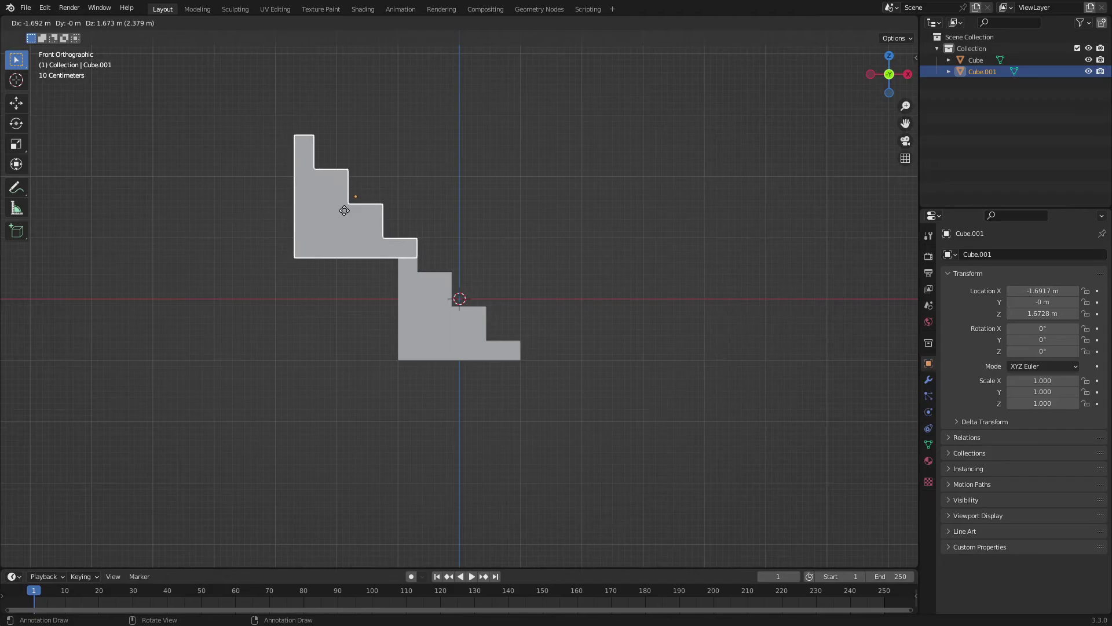
click(344, 211)
middle_drag(786, 186, 703, 255)
key(shift+r)
key(shift+r)
key(shift+r)
key(shift+r)
scroll(598, 251, down, 10)
key(shift+r)
key(shift+r)
key(shift+r)
key(shift+r)
key(shift+r)
key(shift+r)
key(shift+r)
key(shift+r)
key(shift+r)
key(shift+r)
key(shift+r)
key(shift+r)
key(shift+r)
key(shift+r)
key(shift+r)
key(shift+r)
key(shift+r)
key(shift+r)
key(shift+r)
key(shift+r)
key(a)
key(x)
click(669, 255)
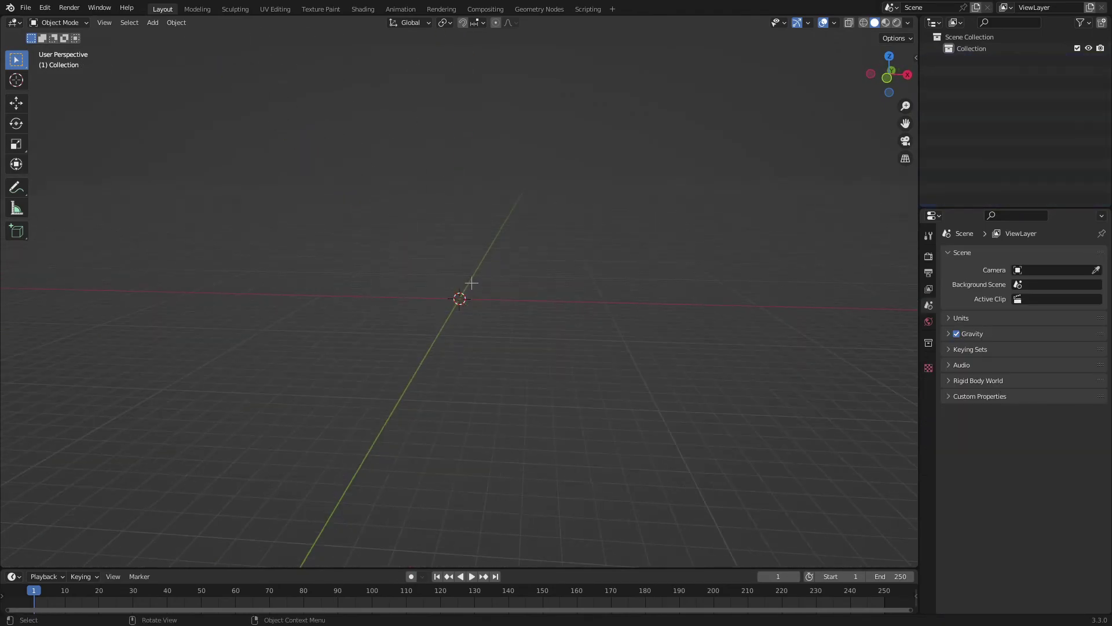
middle_drag(543, 309, 498, 345)
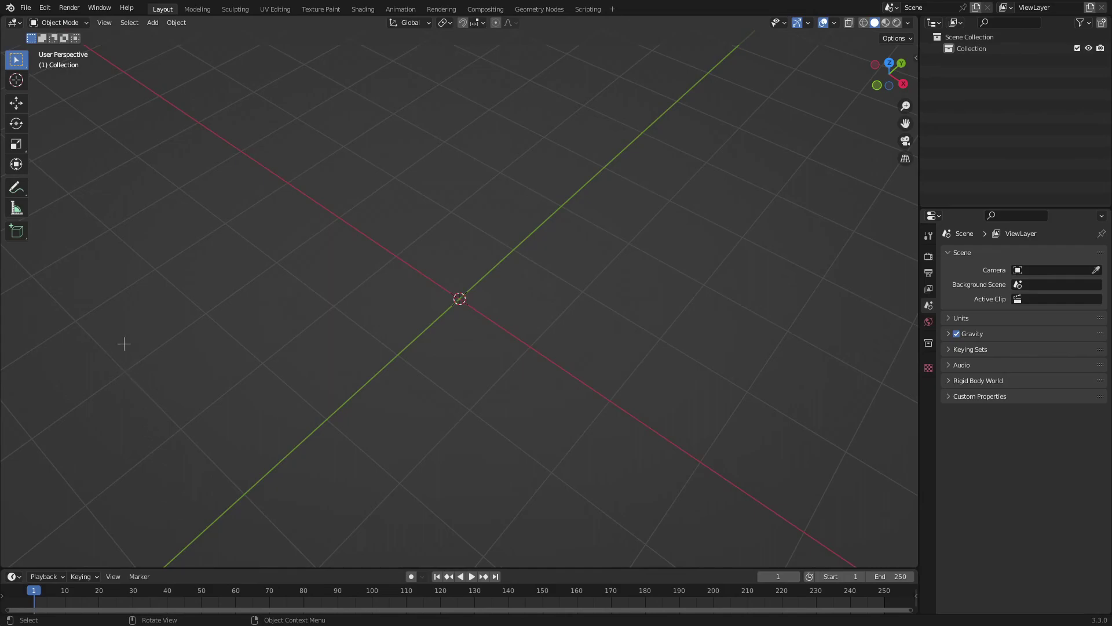
drag(208, 314, 31, 438)
drag(402, 257, 506, 356)
middle_drag(588, 418, 655, 474)
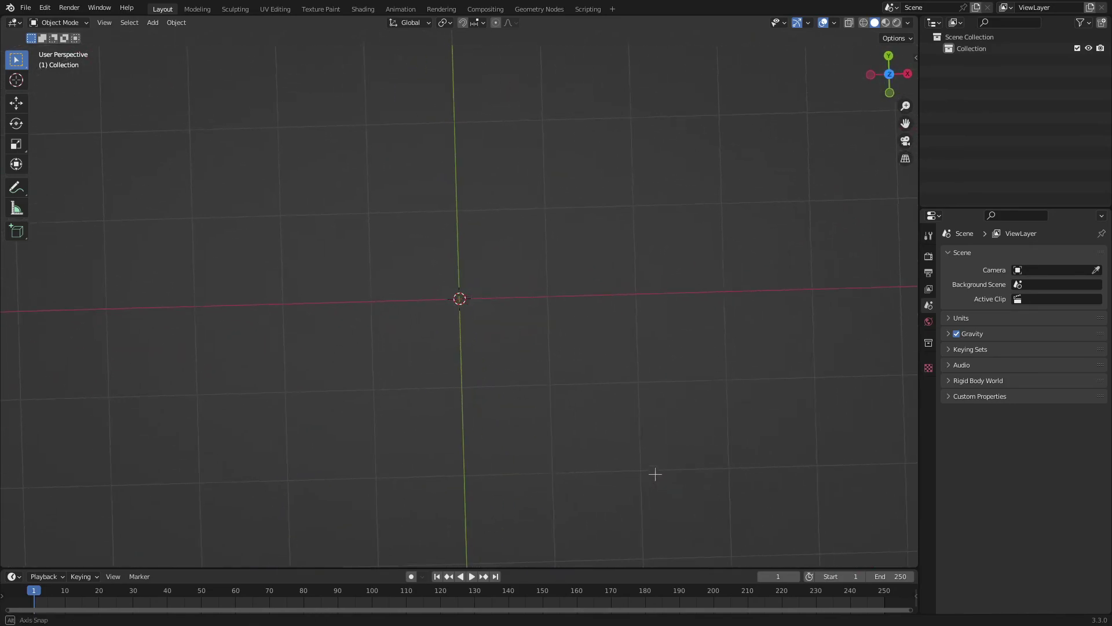
click(889, 73)
click(873, 69)
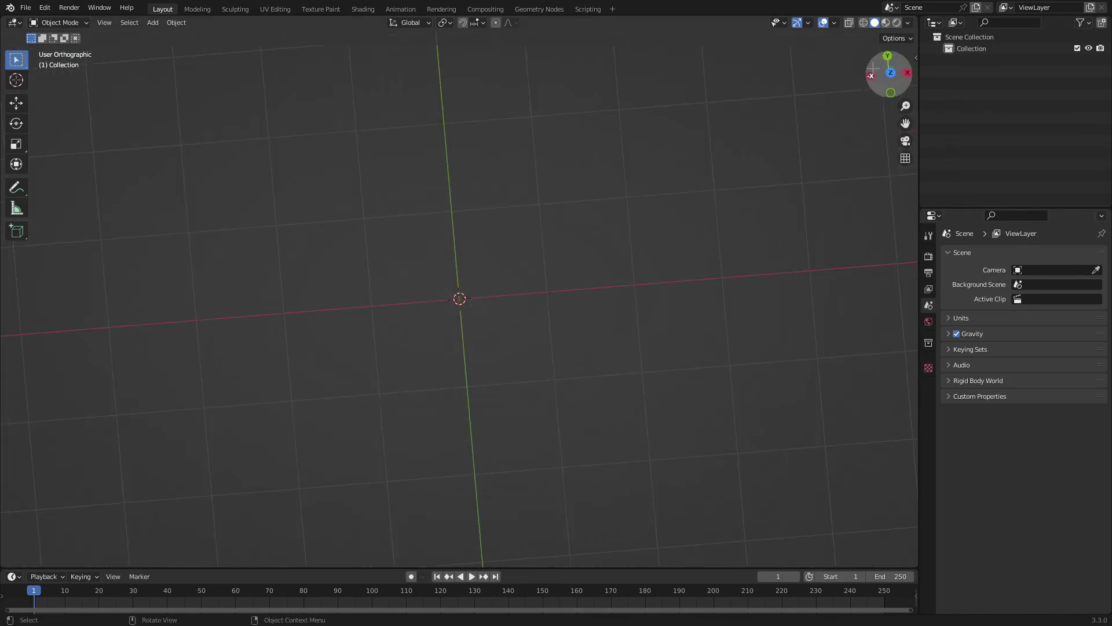
click(890, 72)
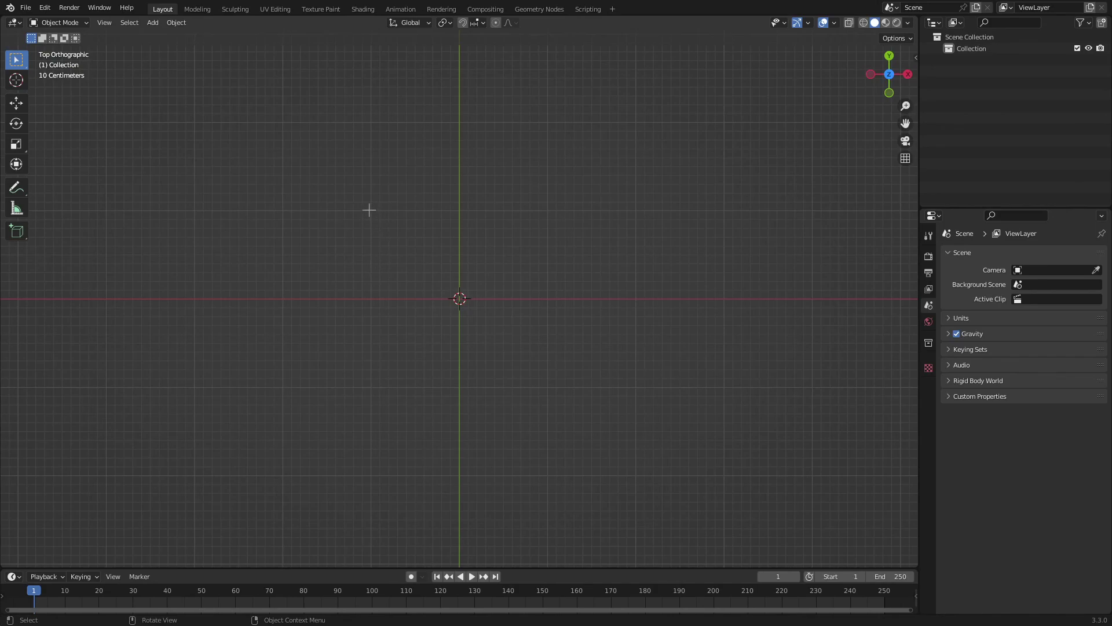
drag(369, 210, 563, 382)
middle_drag(405, 373, 404, 257)
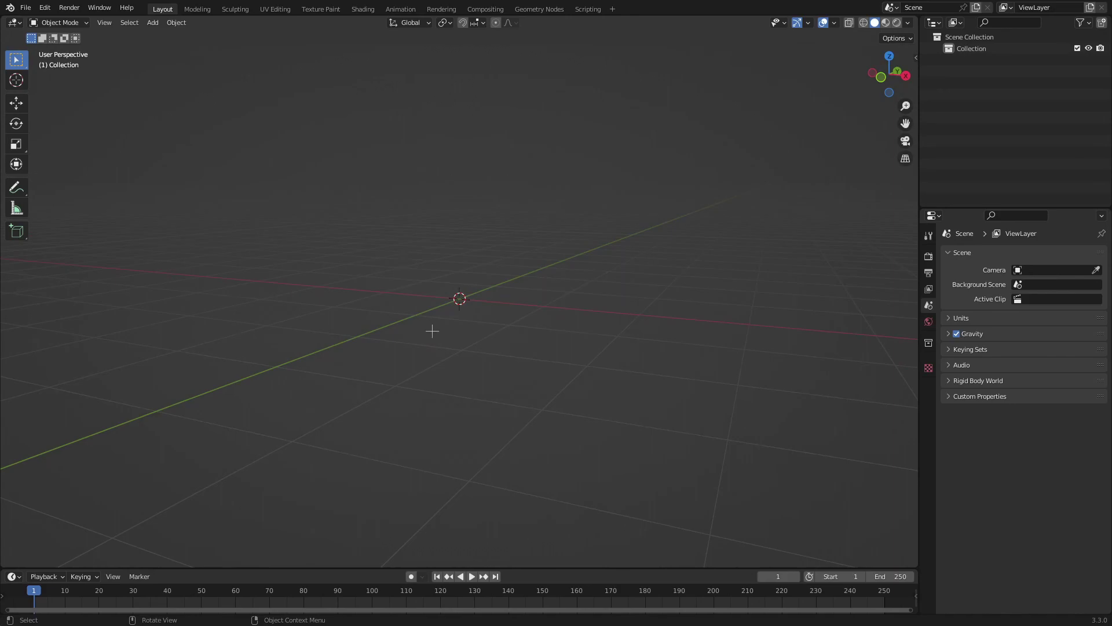